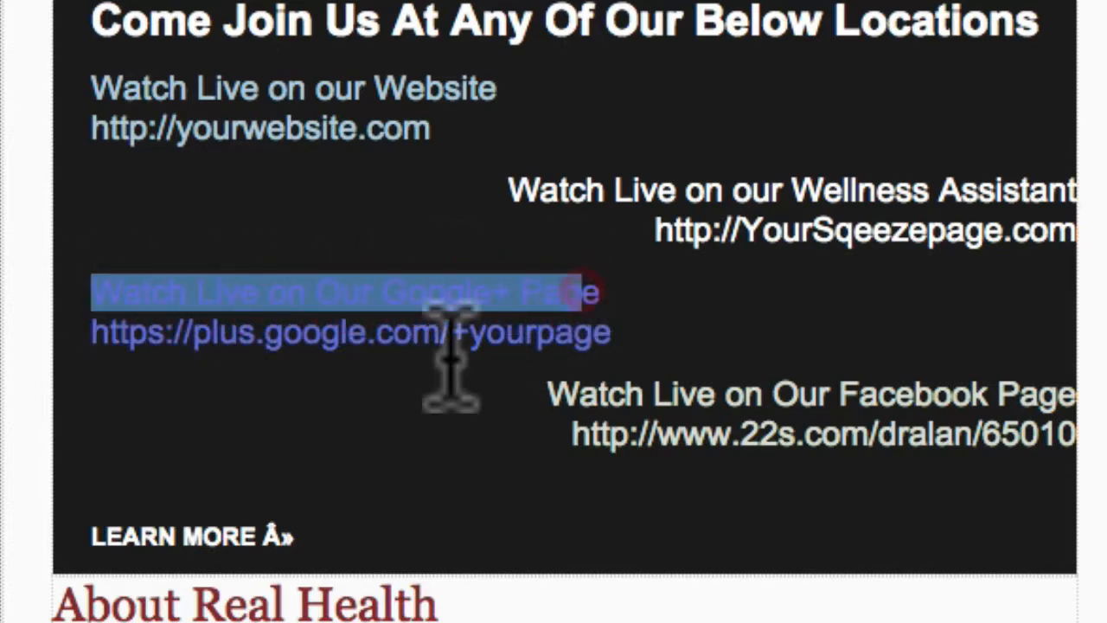
Delete the stray "Â»" characters after LEARN MORE in the dark locations block
drag(550, 394, 1062, 389)
click(310, 535)
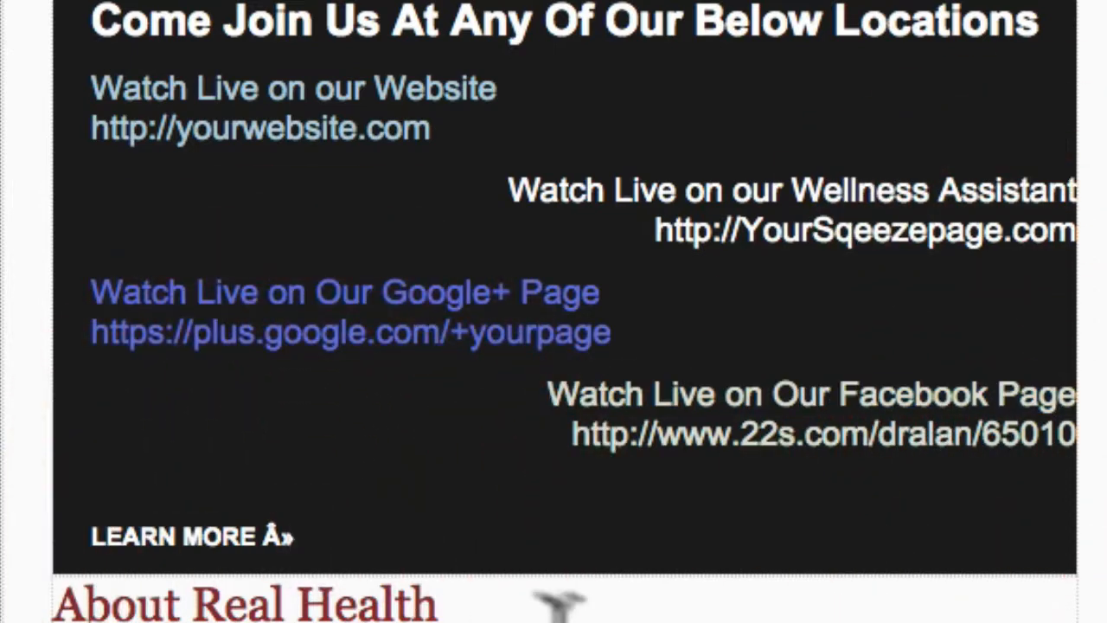
key(BackSpace)
key(BackSpace)
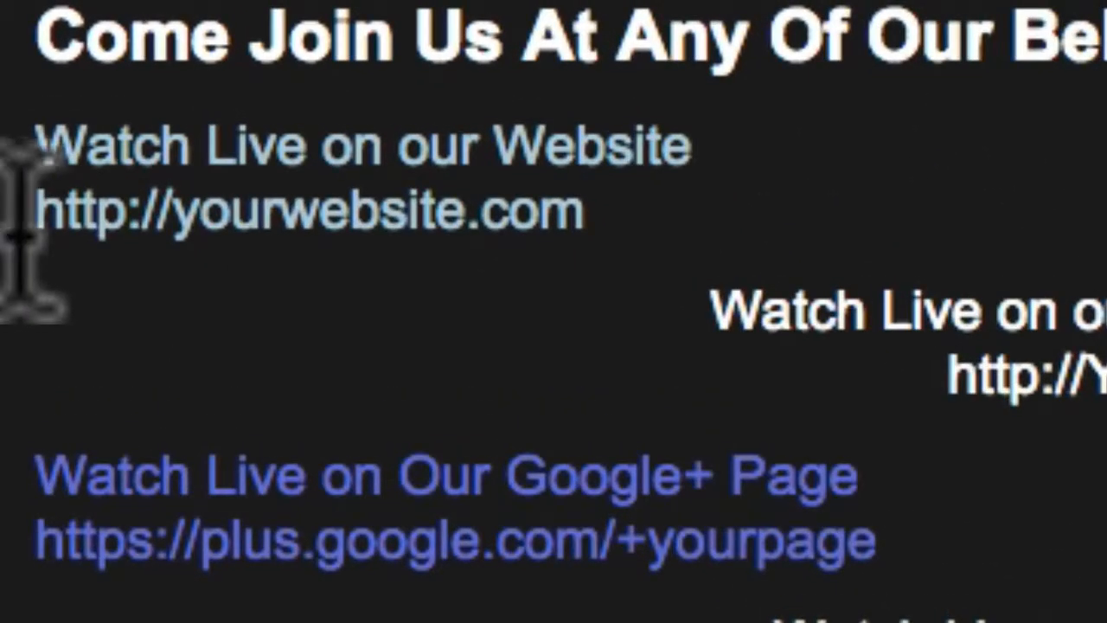
drag(43, 216, 574, 206)
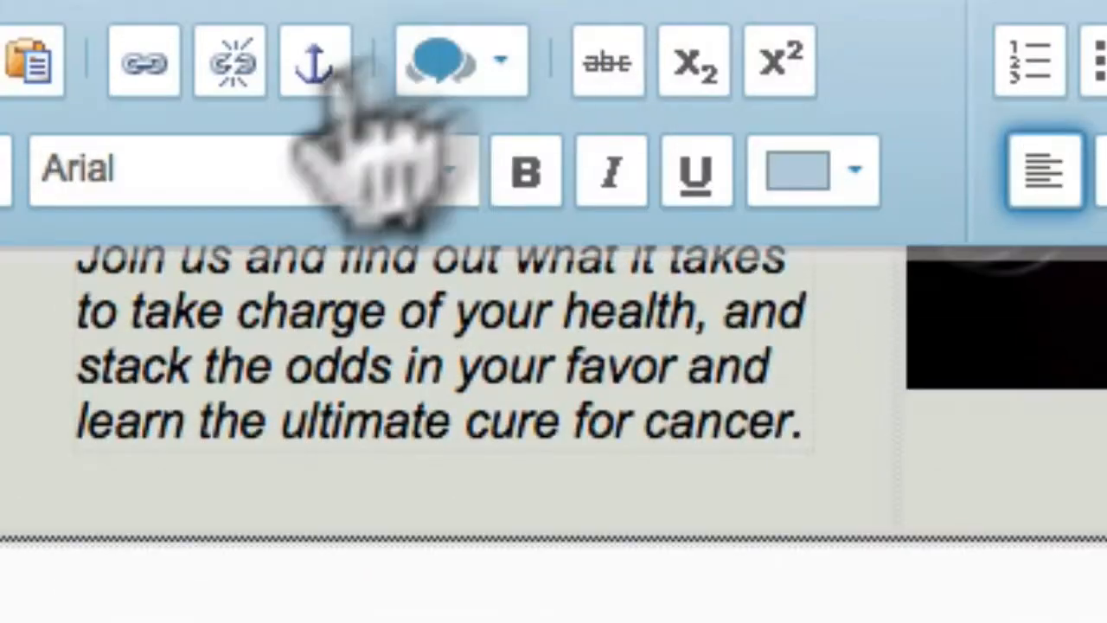
click(139, 66)
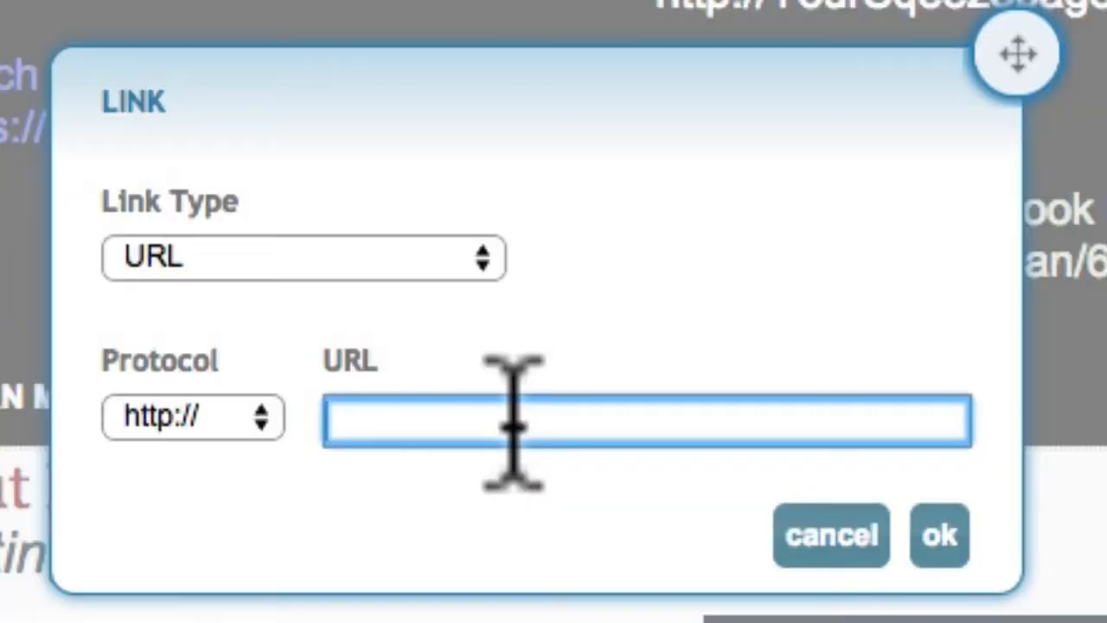
click(513, 422)
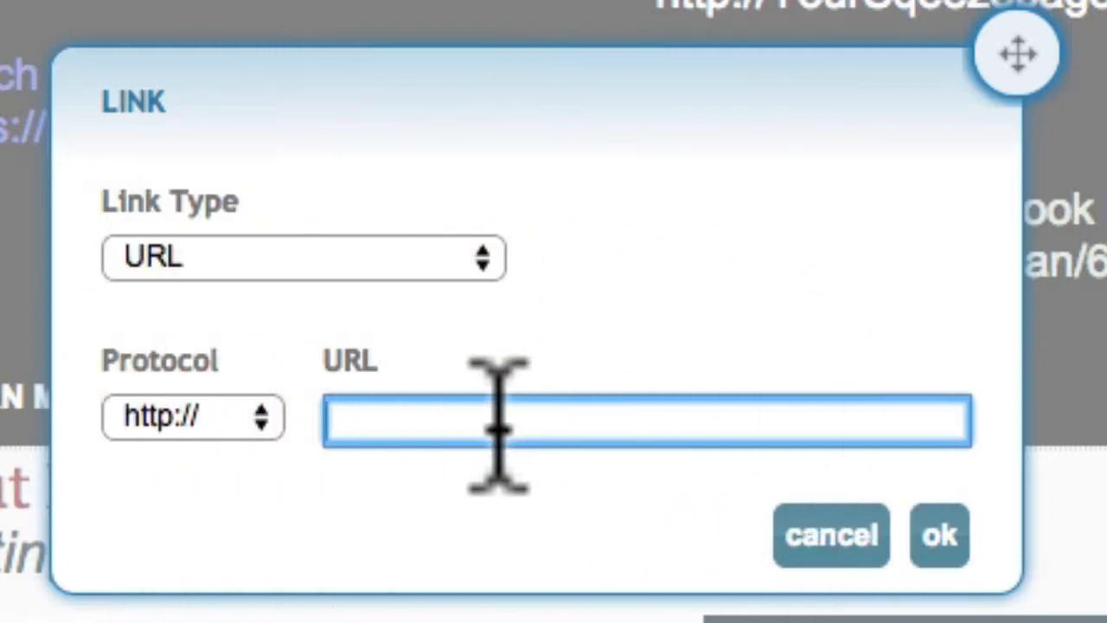
key(super+v)
key(super+z)
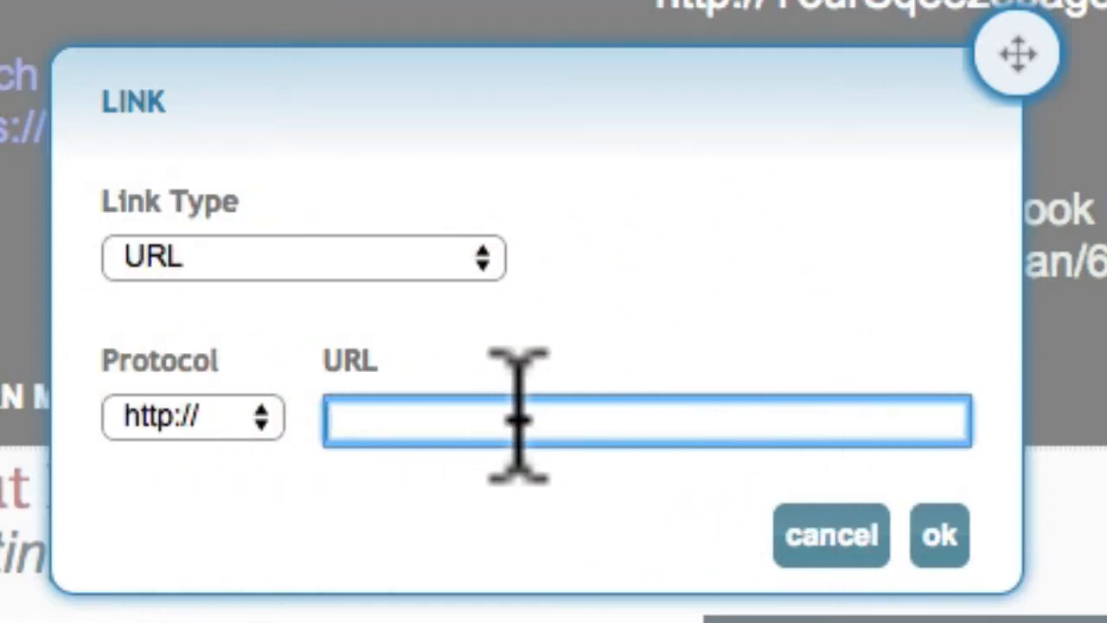
click(512, 424)
text(ht)
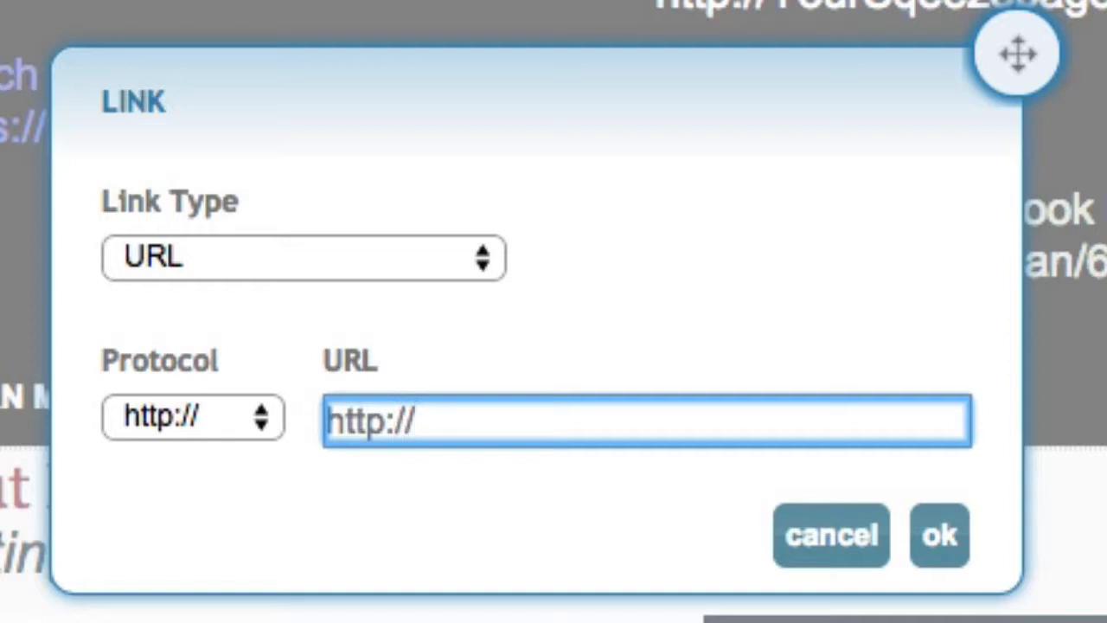
text(tp://)
key(super+a)
text(you)
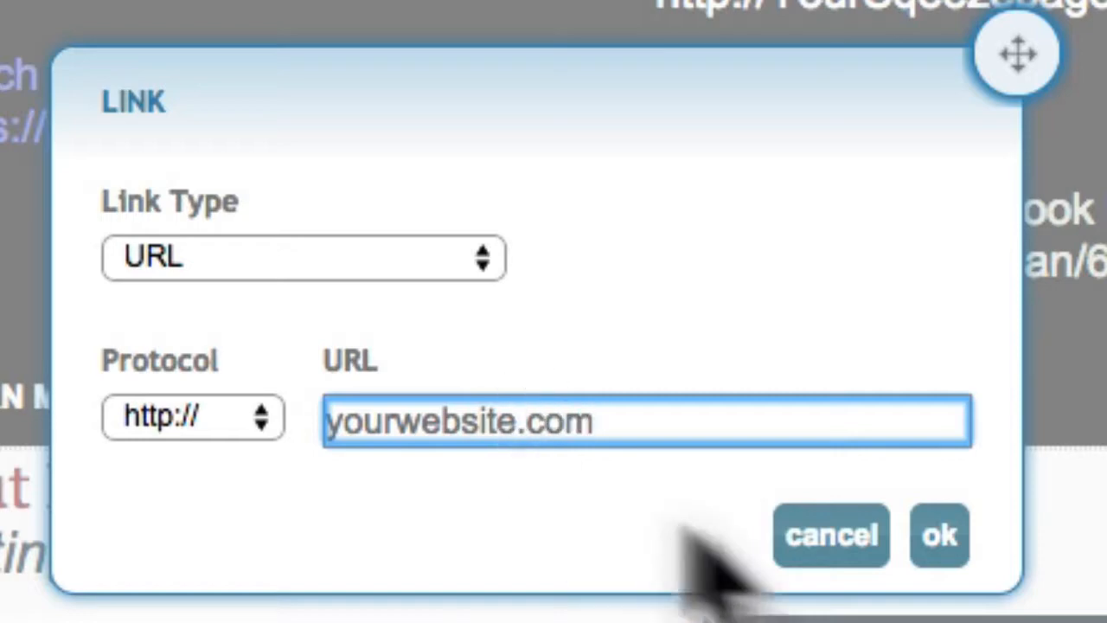
click(950, 560)
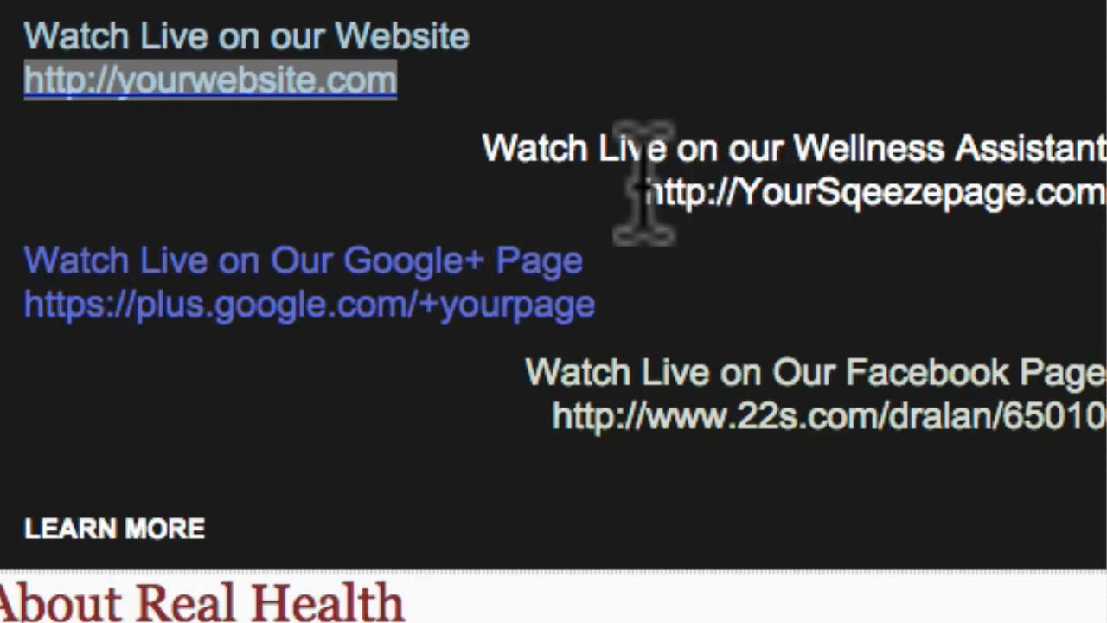
drag(647, 192, 1105, 194)
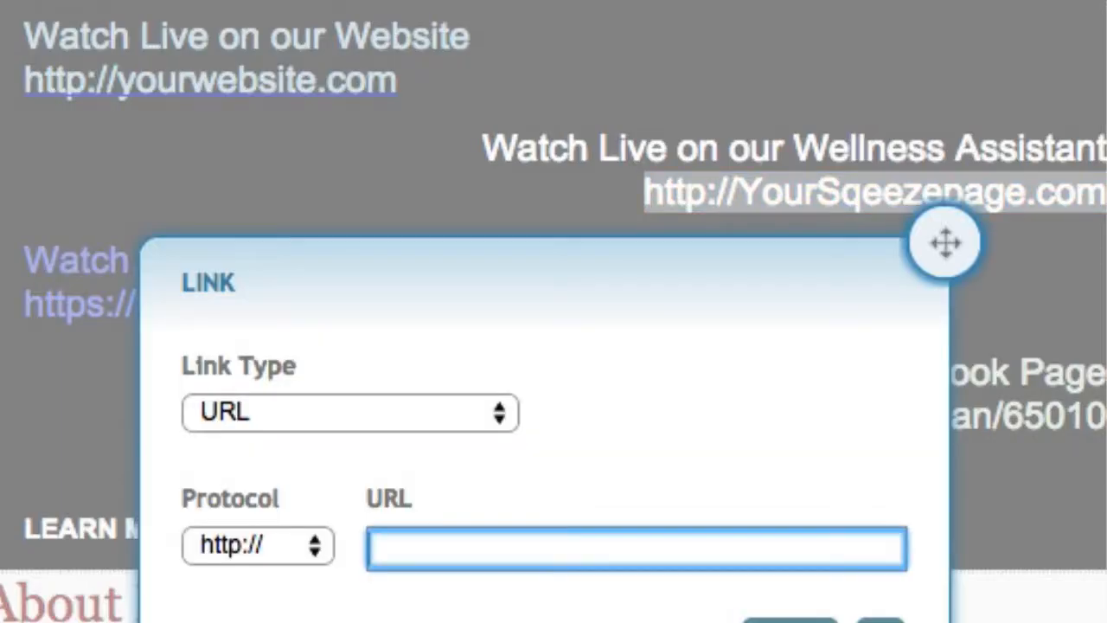
click(450, 553)
text(YourSqeezepage.com)
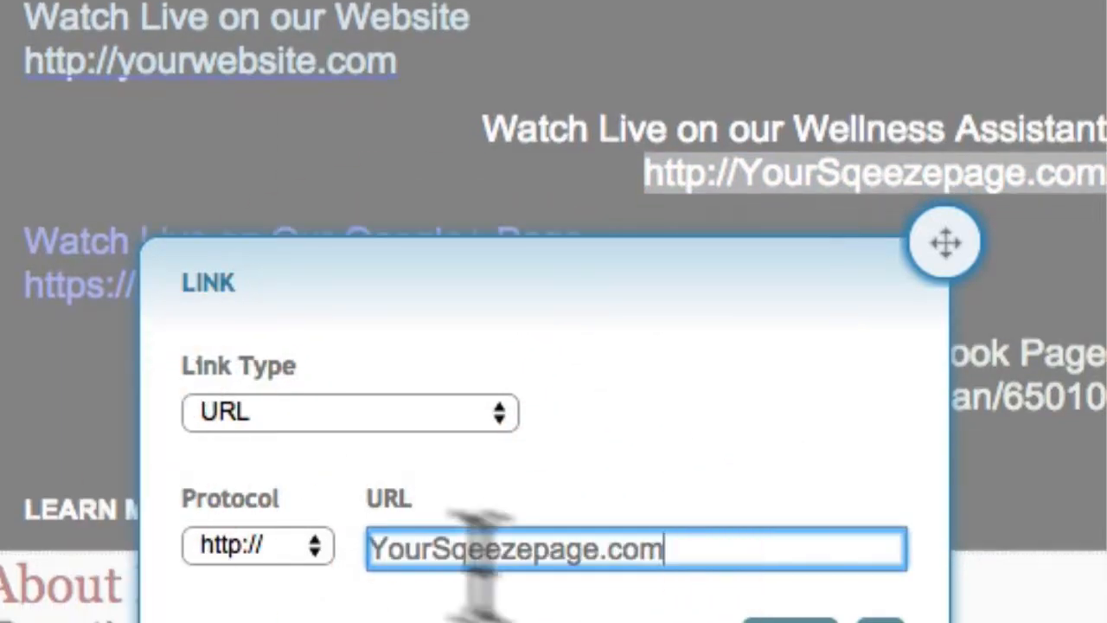
click(879, 621)
scroll(879, 621, down, 1)
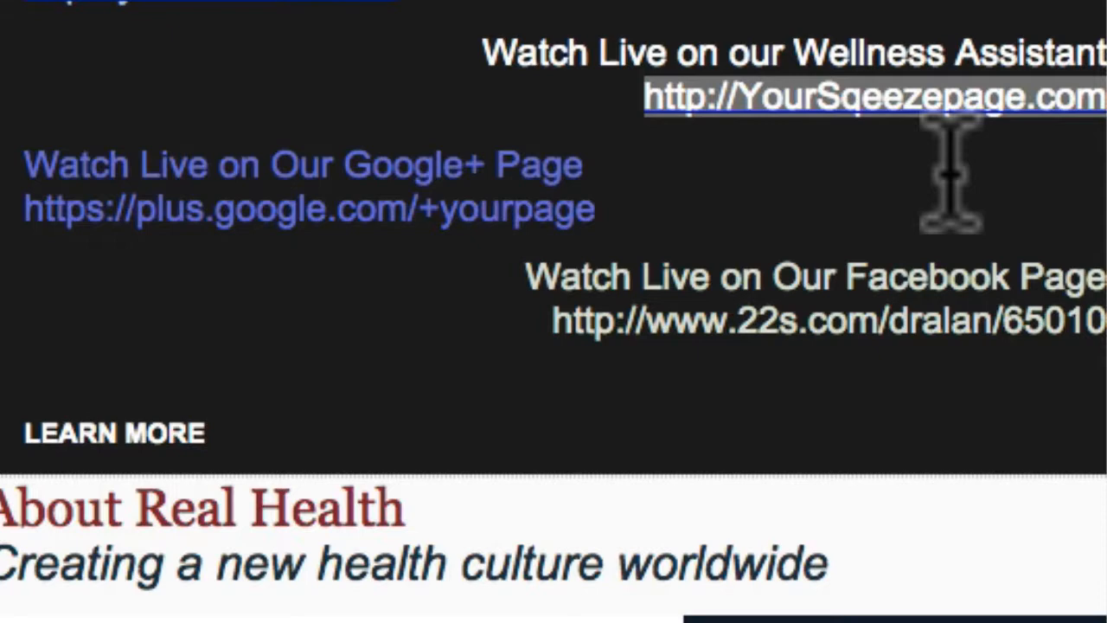
scroll(951, 175, up, 1)
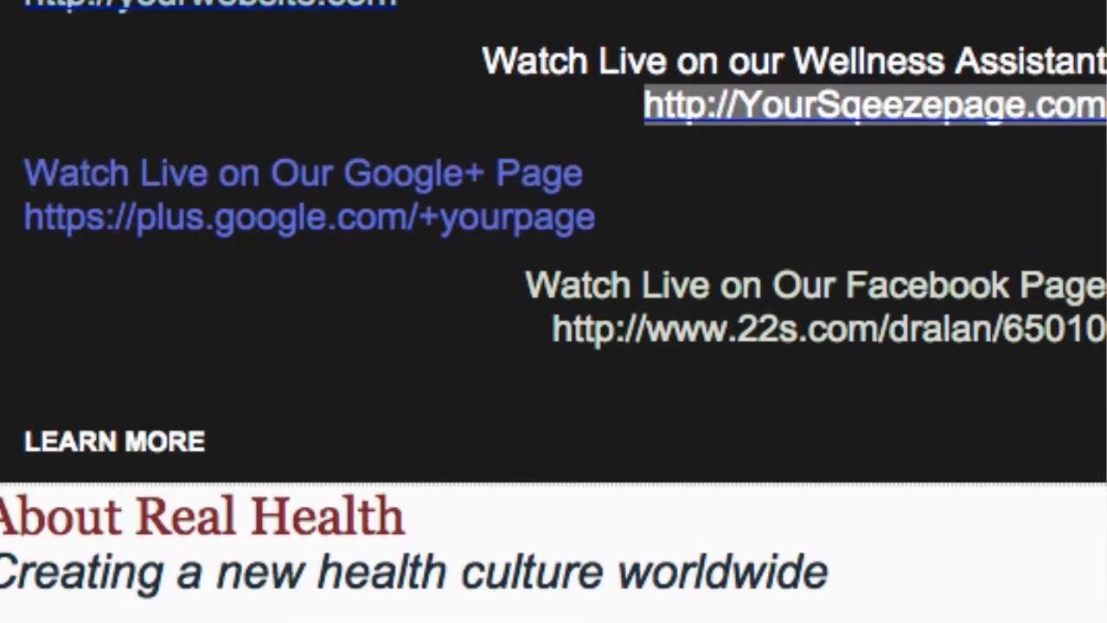
scroll(553, 312, down, 1)
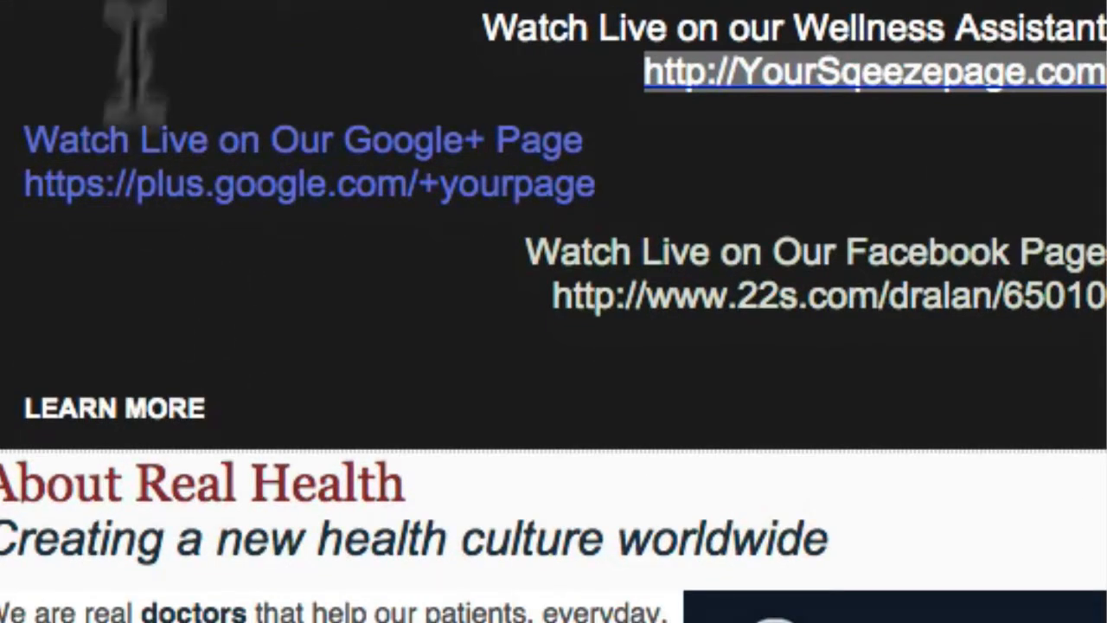
click(104, 143)
drag(26, 181, 605, 186)
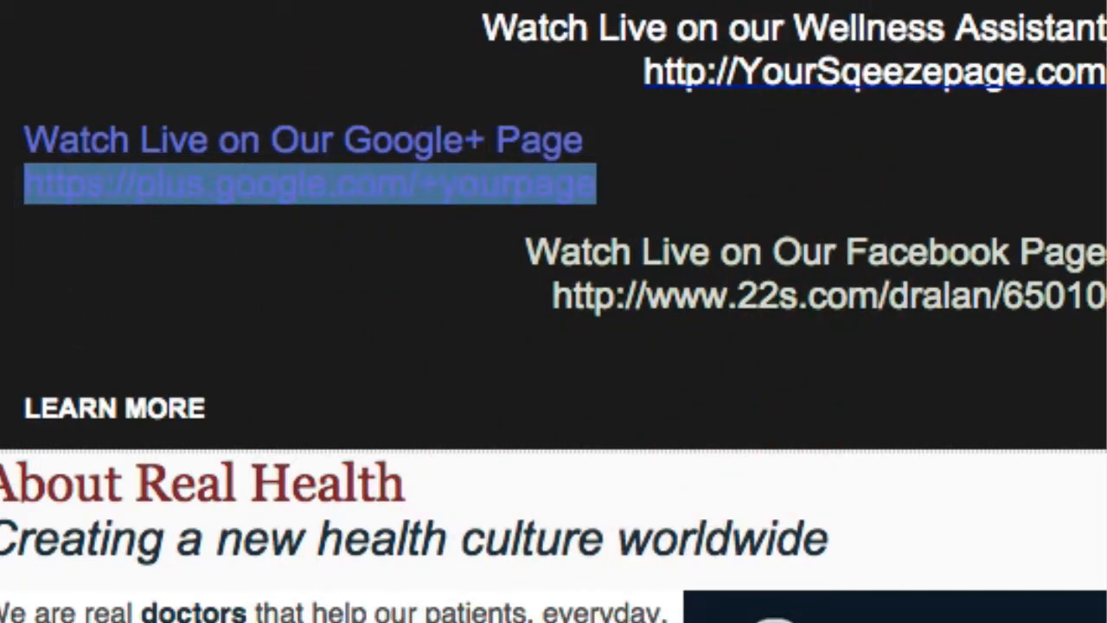
click(34, 179)
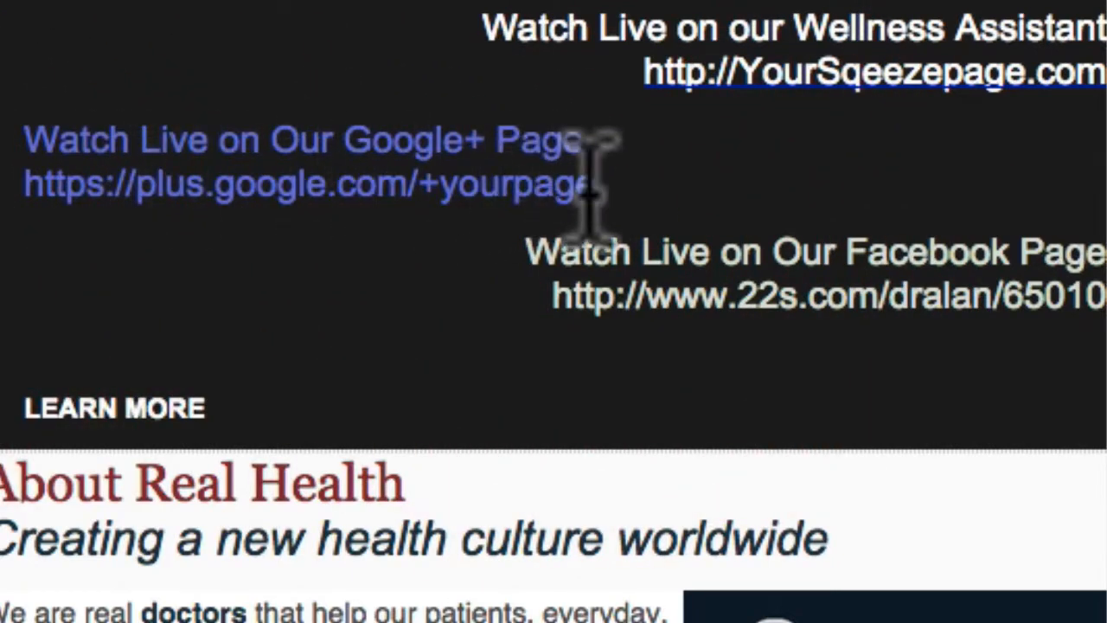
scroll(604, 187, down, 1)
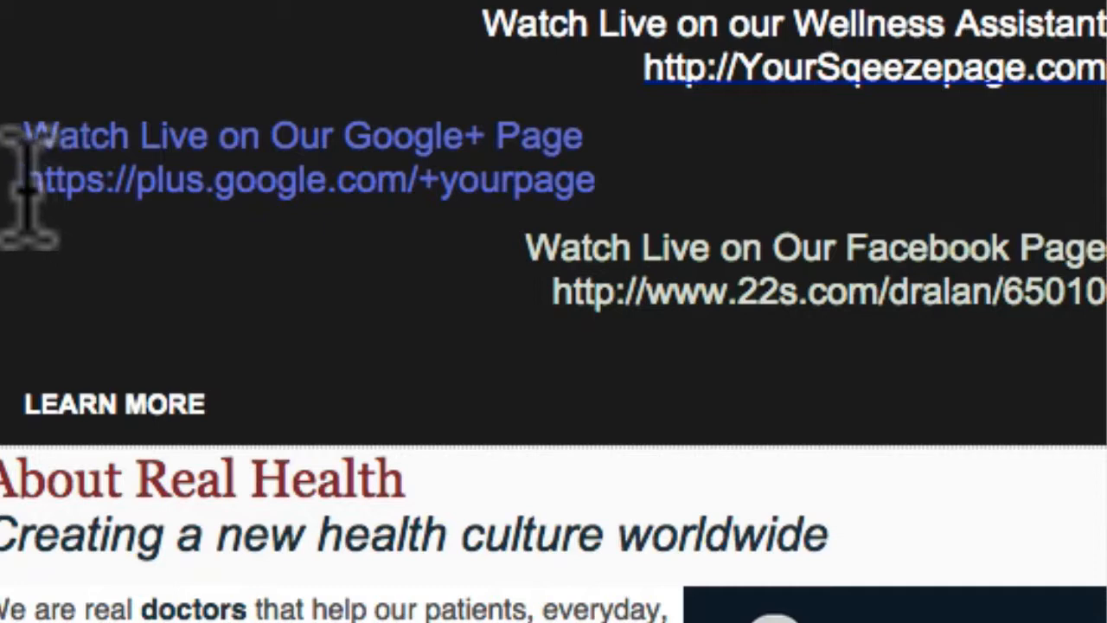
drag(26, 180, 583, 178)
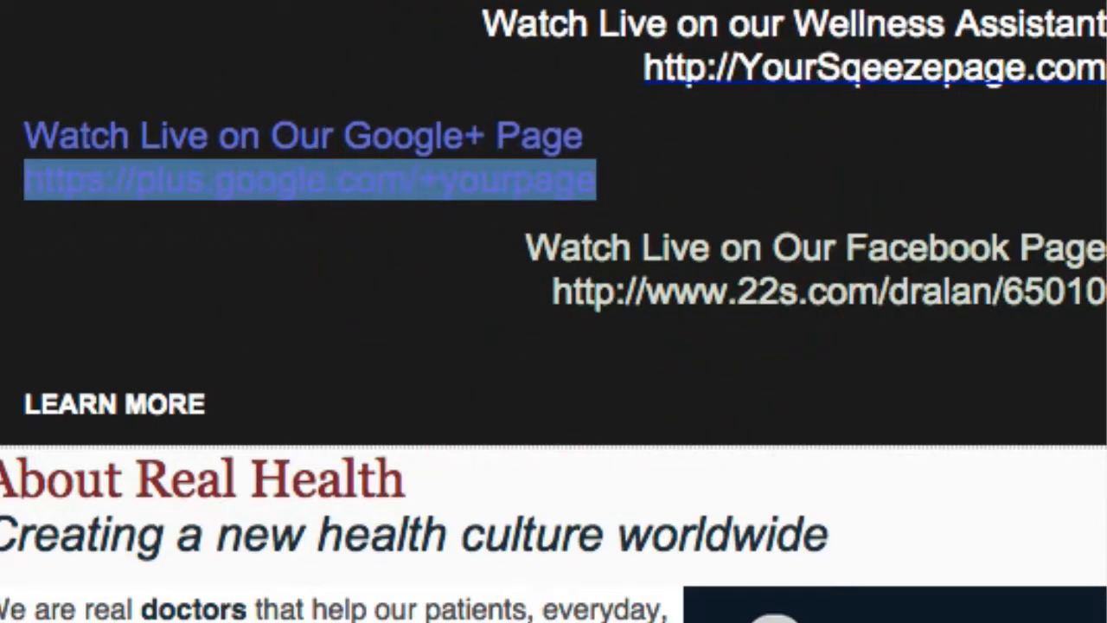
click(424, 2)
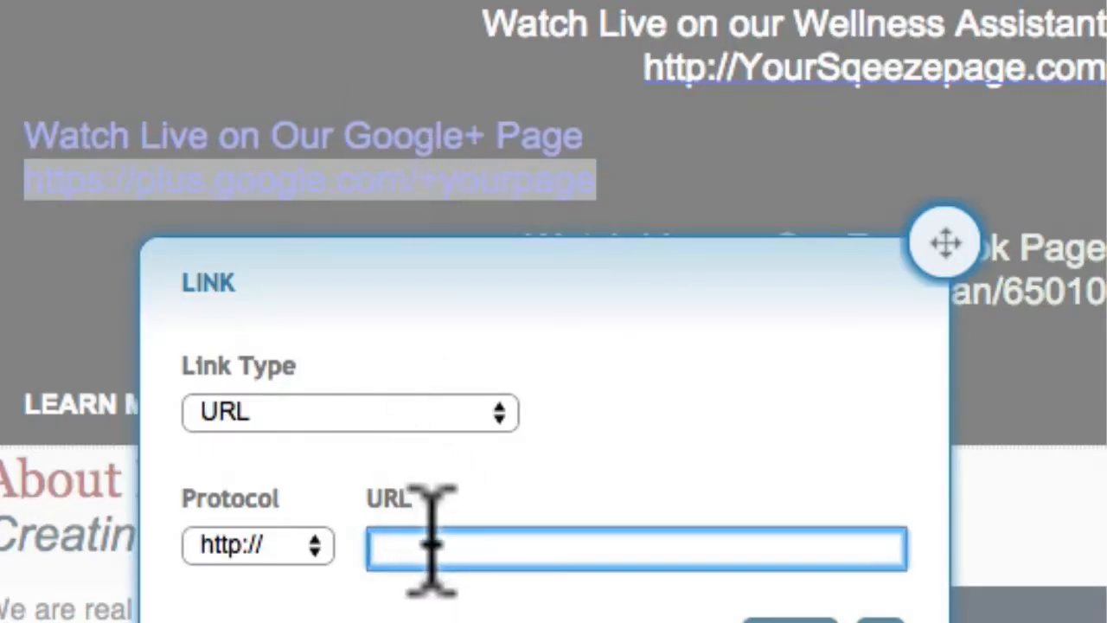
text(plus.google.com/+yourpage)
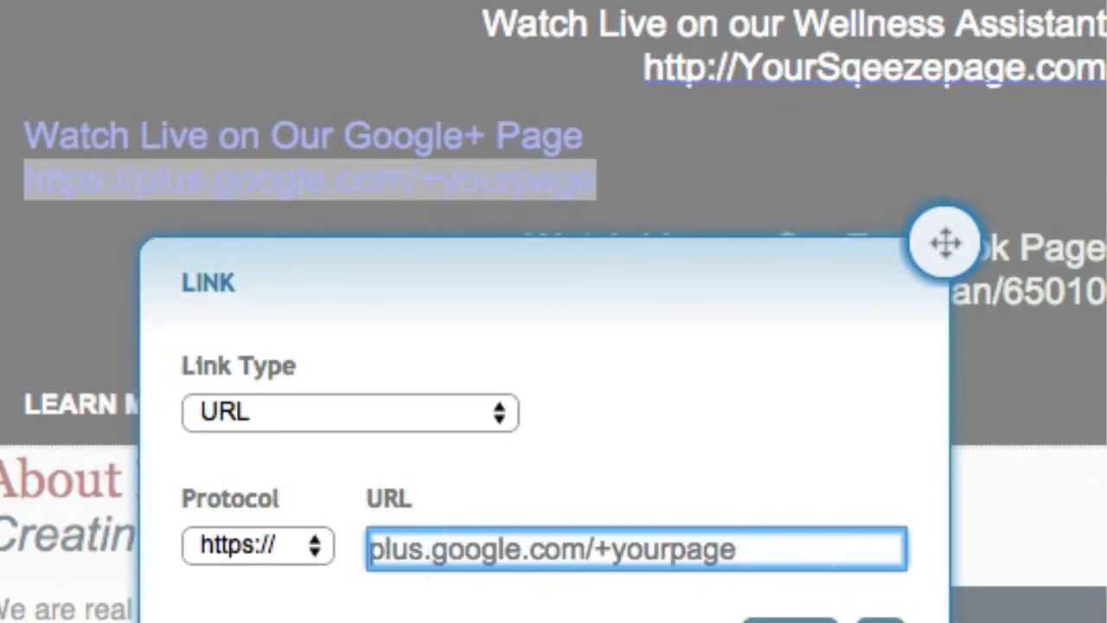
click(789, 616)
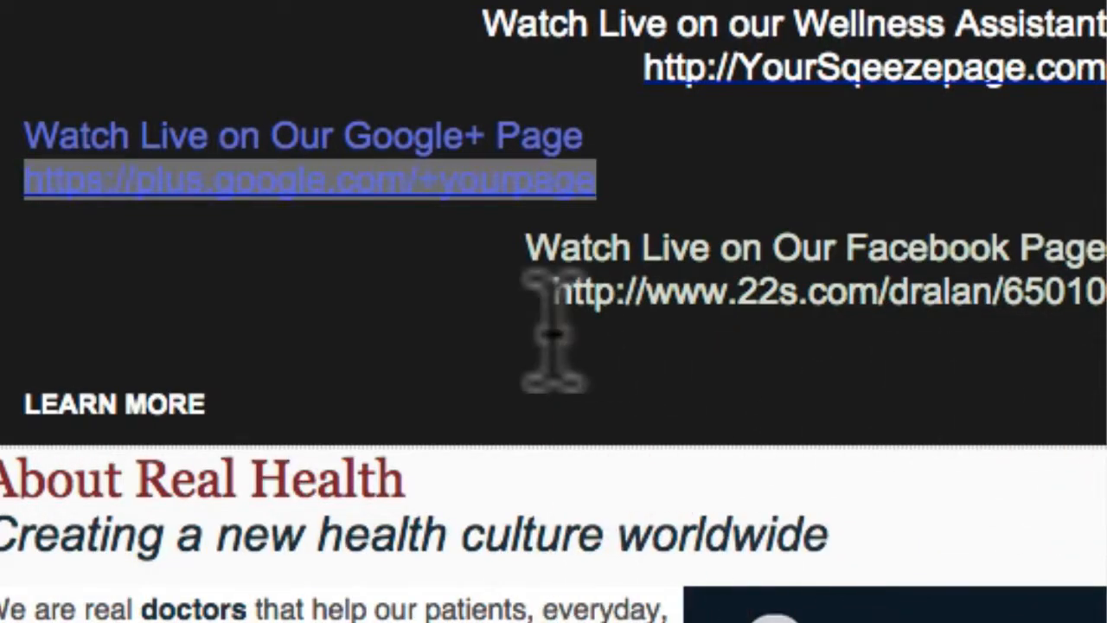
Link the web address under "Watch Live on Our Facebook Page" to the same address as its displayed text
drag(554, 292, 1093, 293)
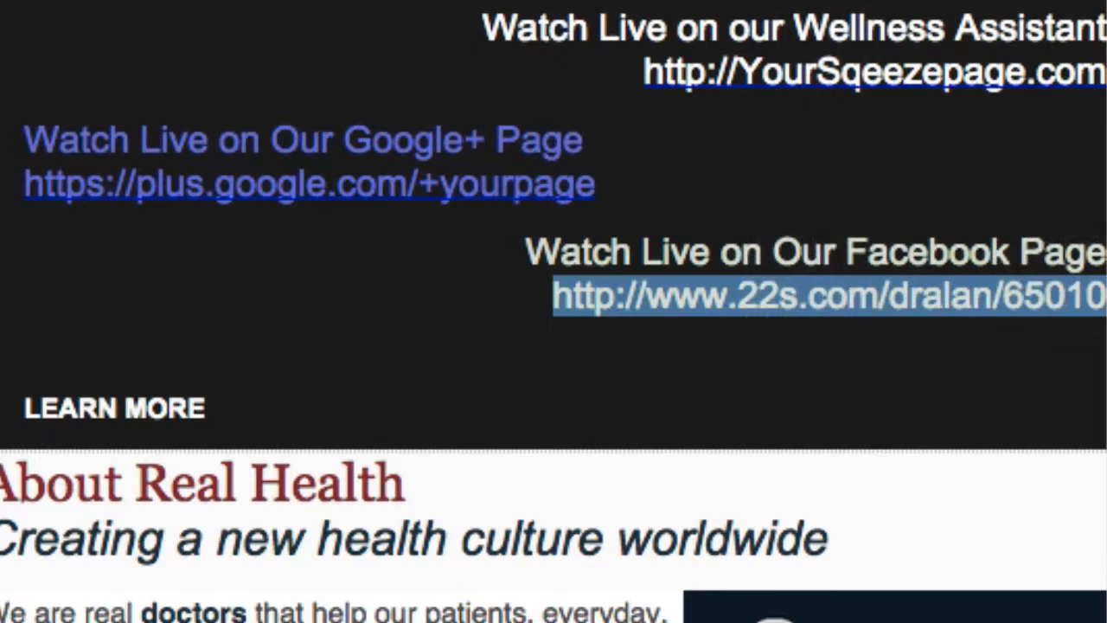
click(413, 2)
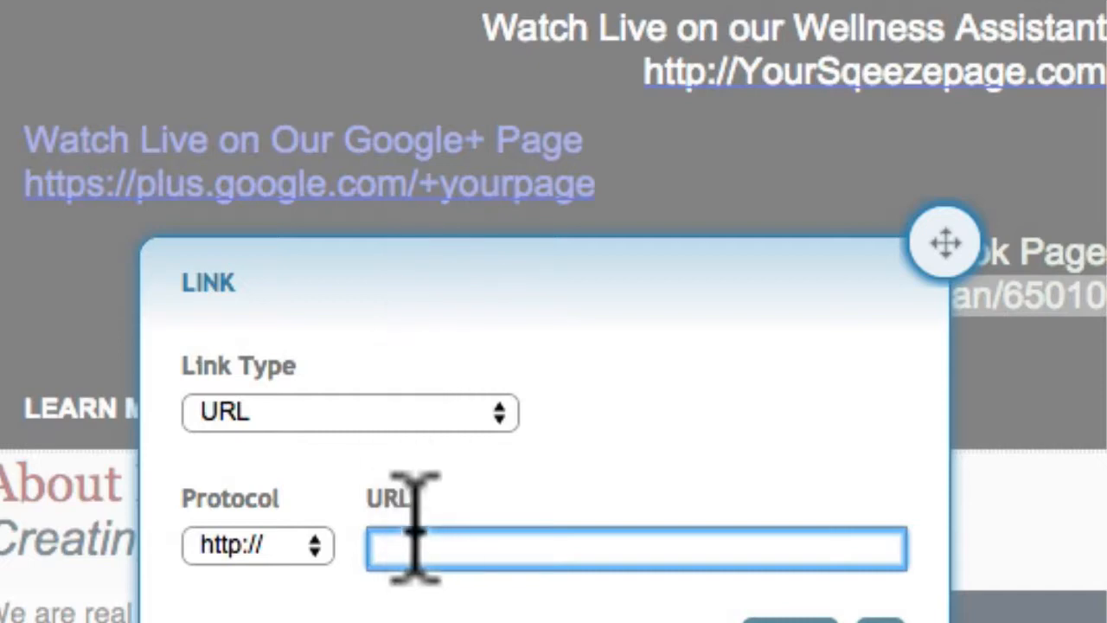
text(www.22s.com/dralan/65010)
click(893, 622)
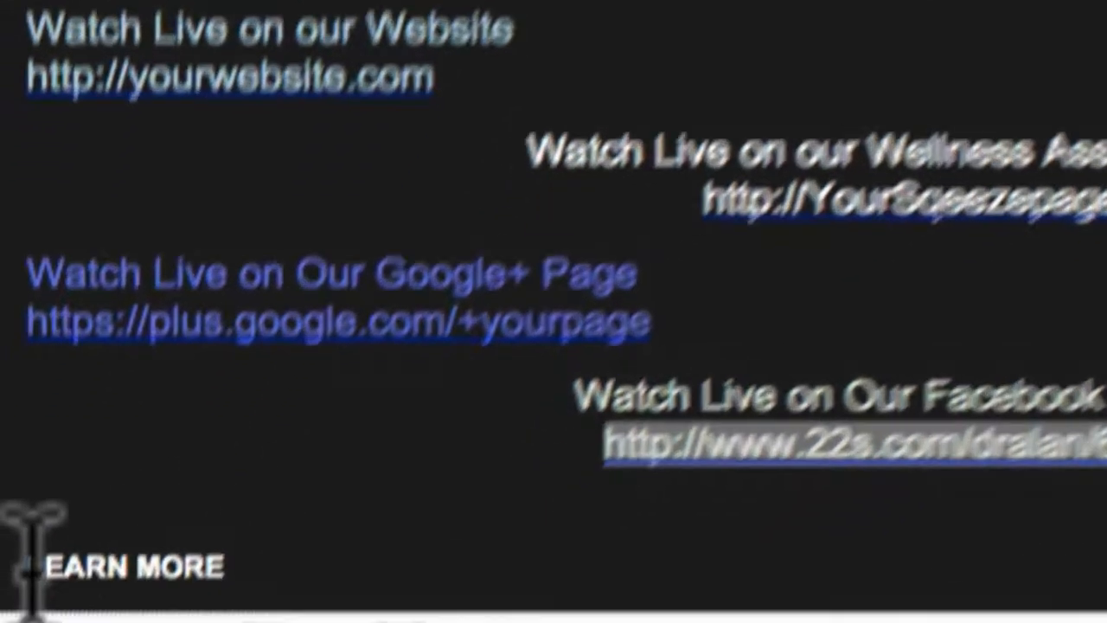
drag(15, 614, 184, 612)
drag(266, 464, 291, 458)
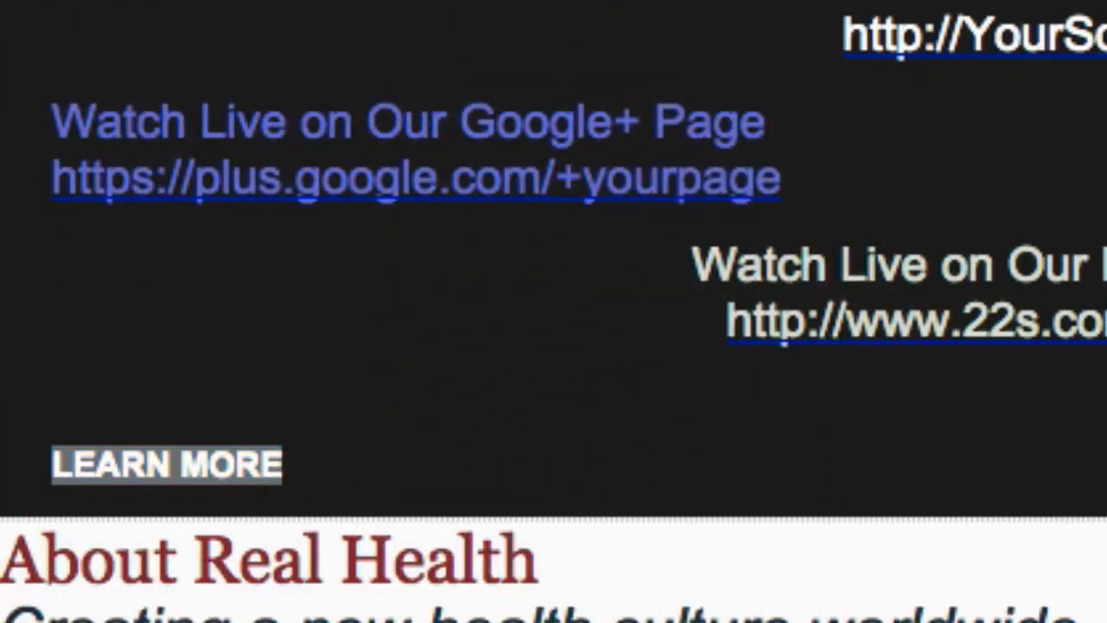
click(830, 6)
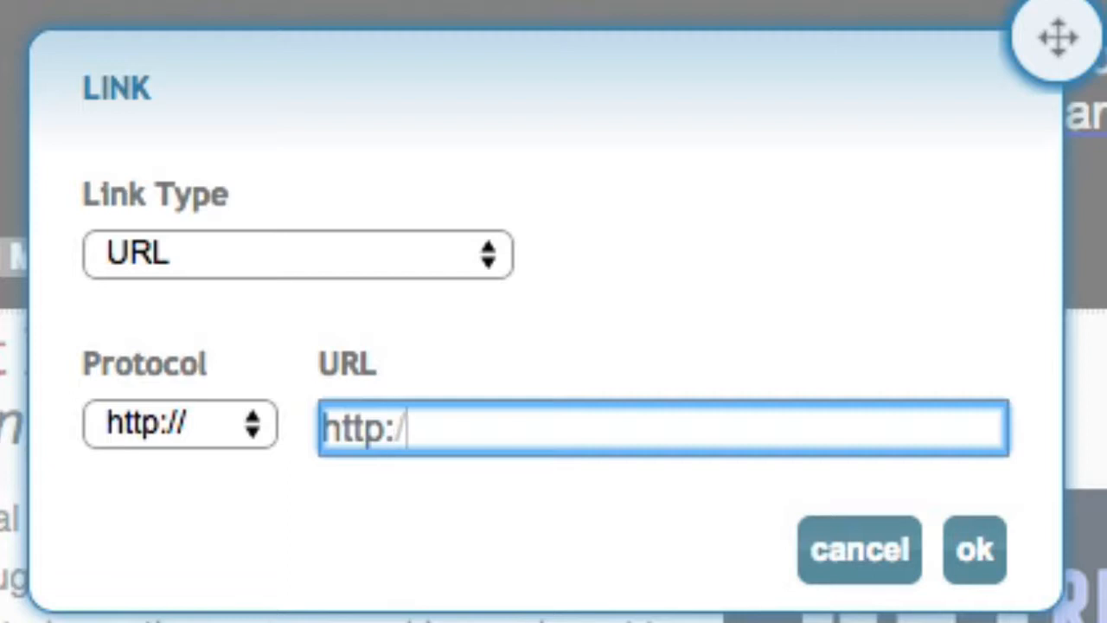
text(http://your)
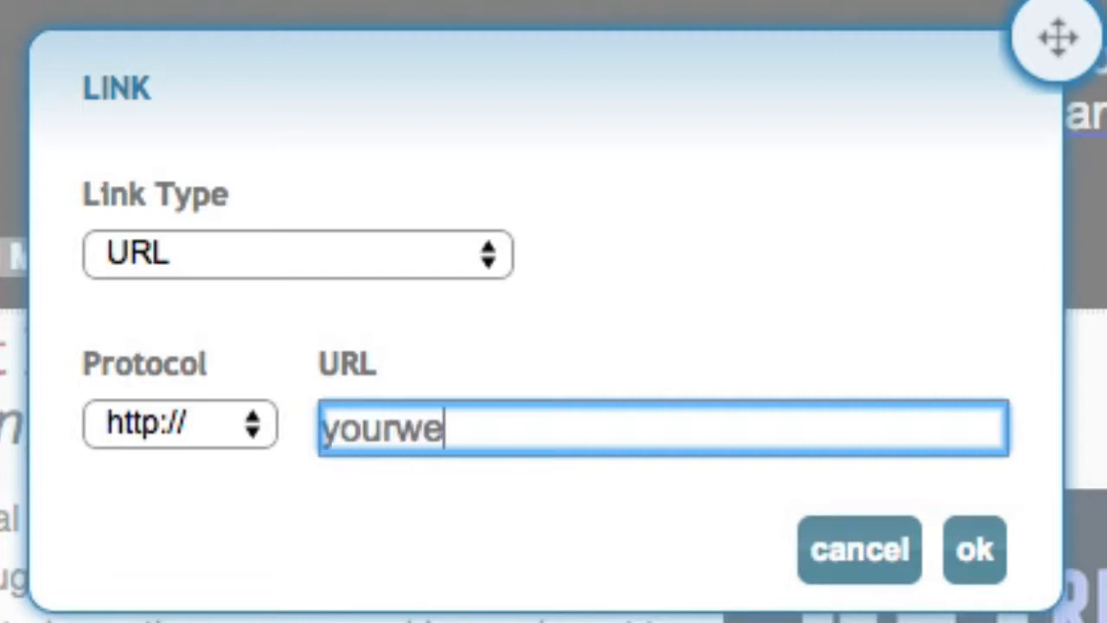
text(website.com)
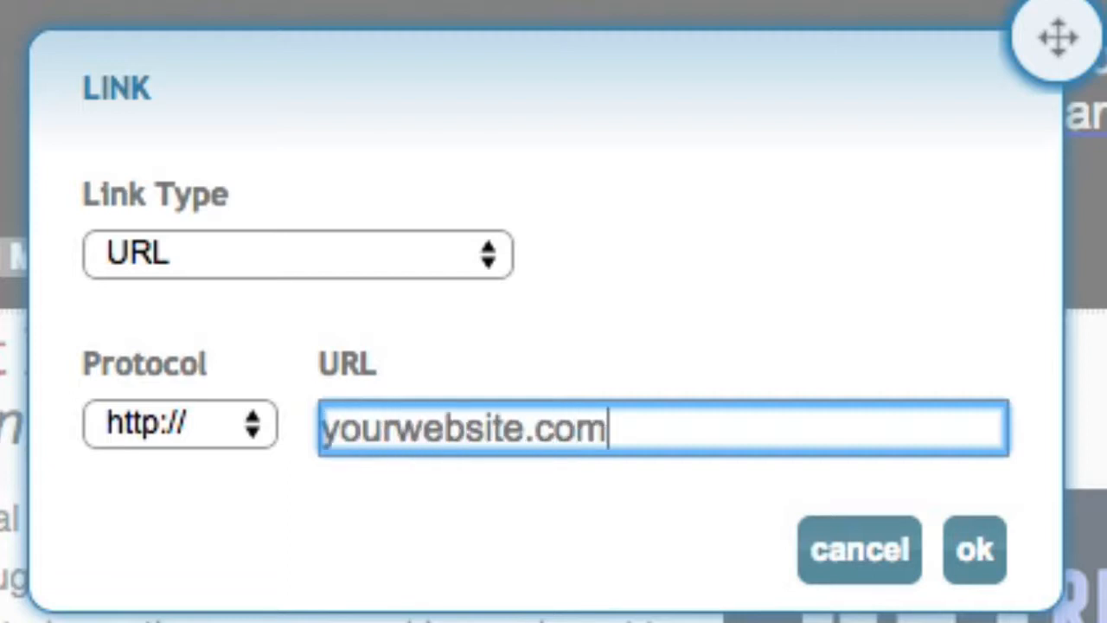
click(967, 553)
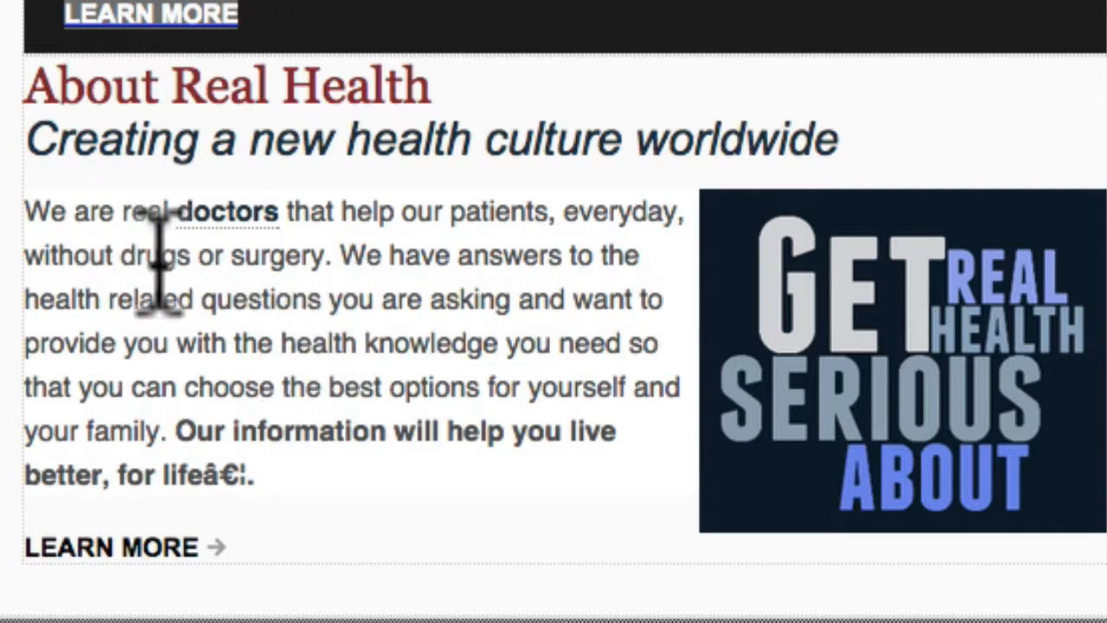
Delete "are real doctors that" from the first sentence of the About Real Health paragraph
drag(76, 215, 342, 208)
key(BackSpace)
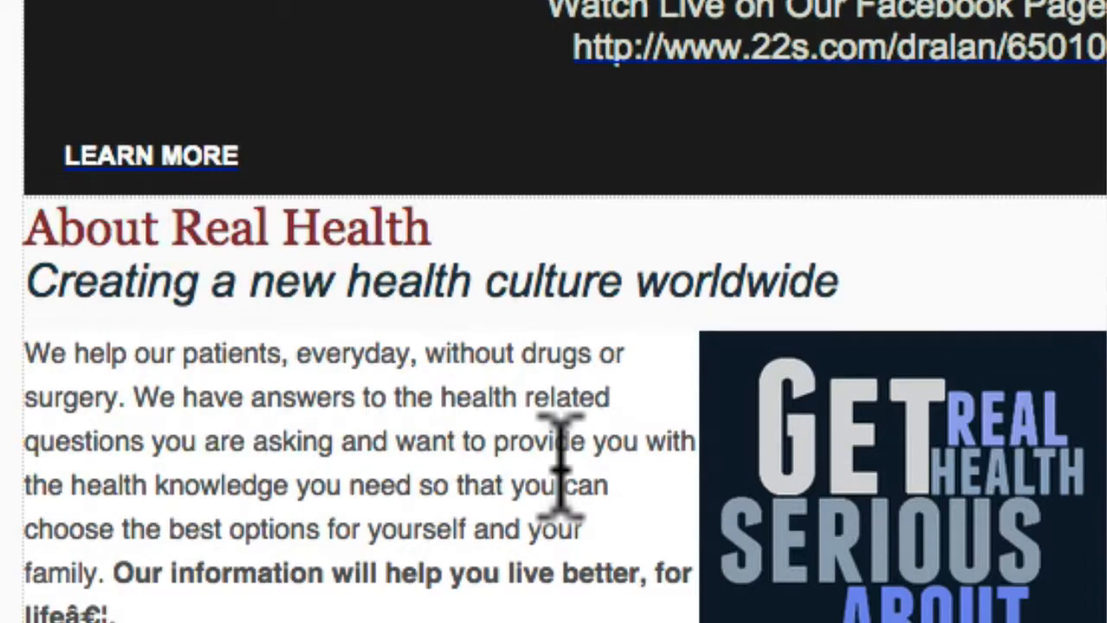
scroll(563, 444, down, 2)
scroll(407, 313, down, 6)
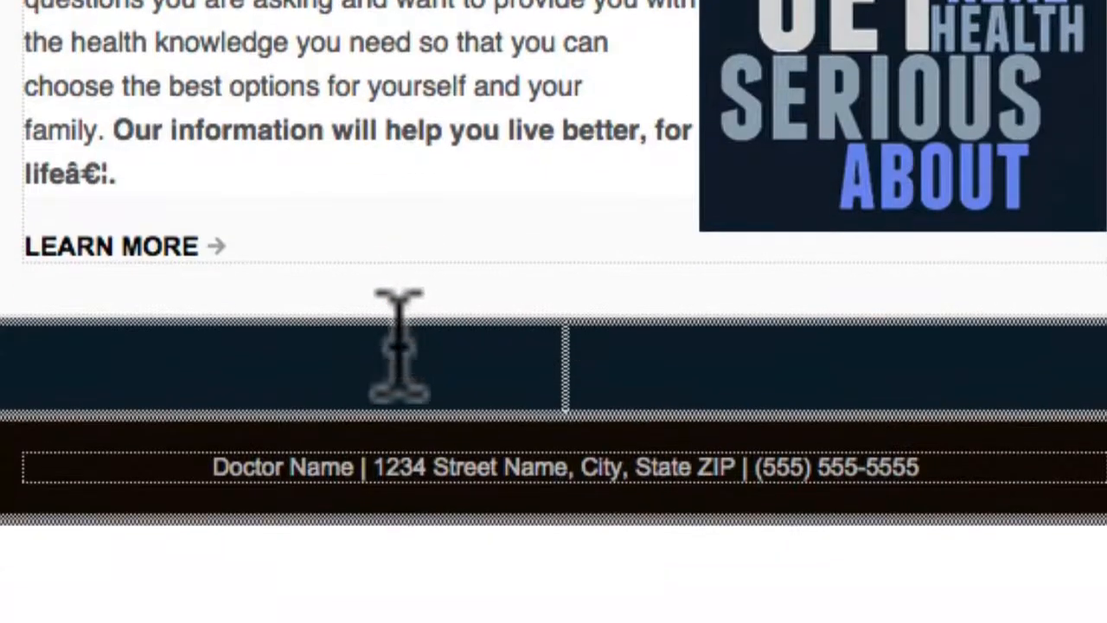
scroll(399, 345, down, 2)
drag(25, 173, 234, 168)
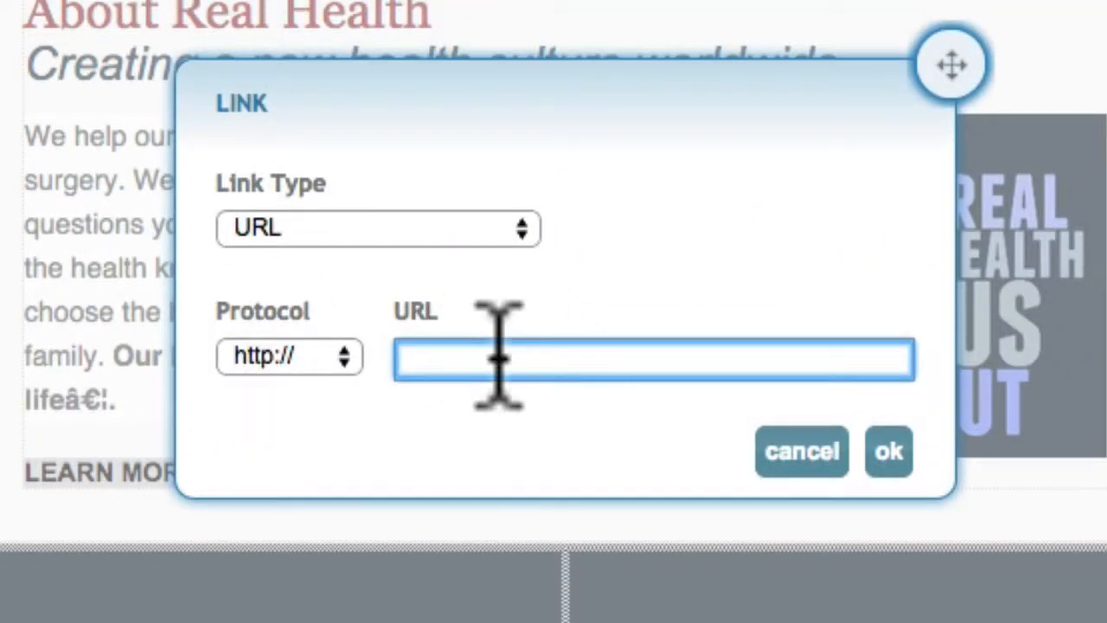
text(yourwebsitehomepage.com)
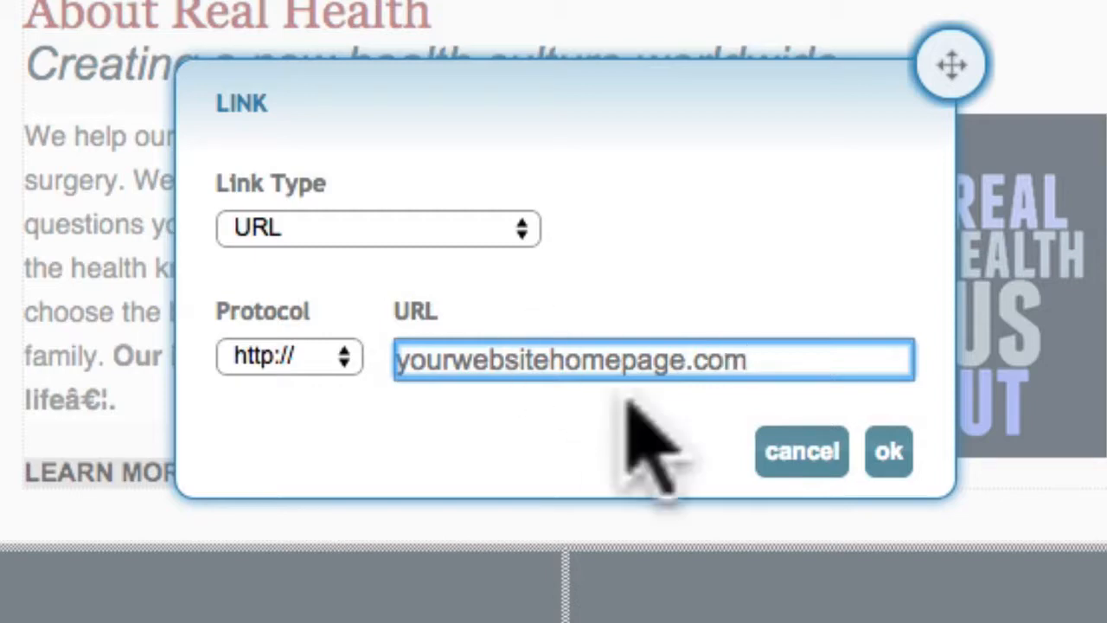
click(887, 452)
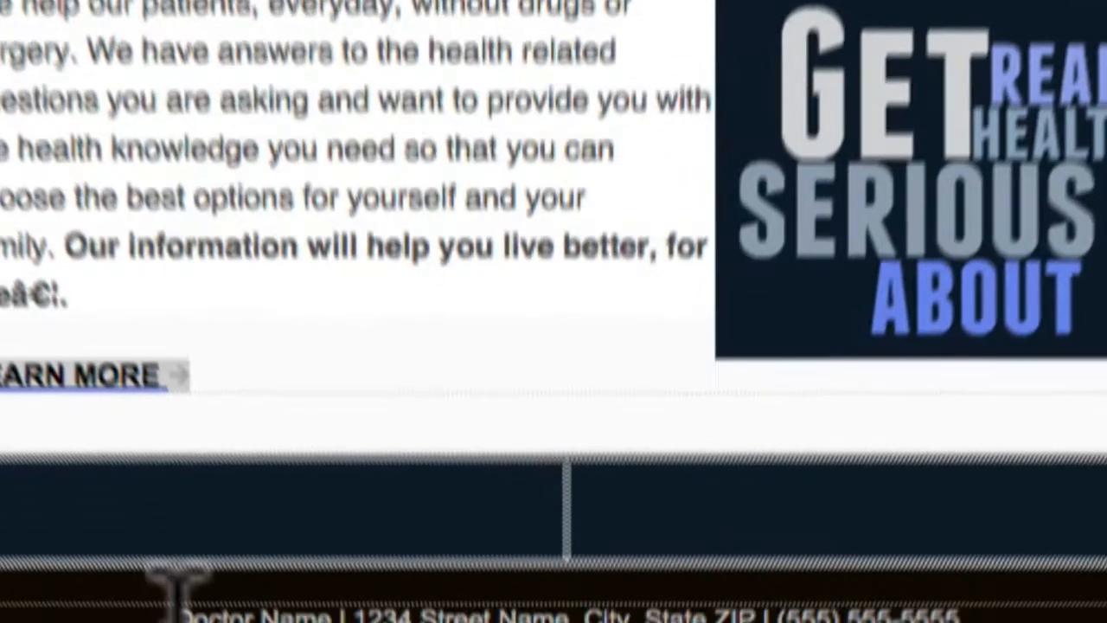
Check the footer contact line and the rest of the message, and save the email as a draft
drag(145, 563, 319, 562)
click(339, 557)
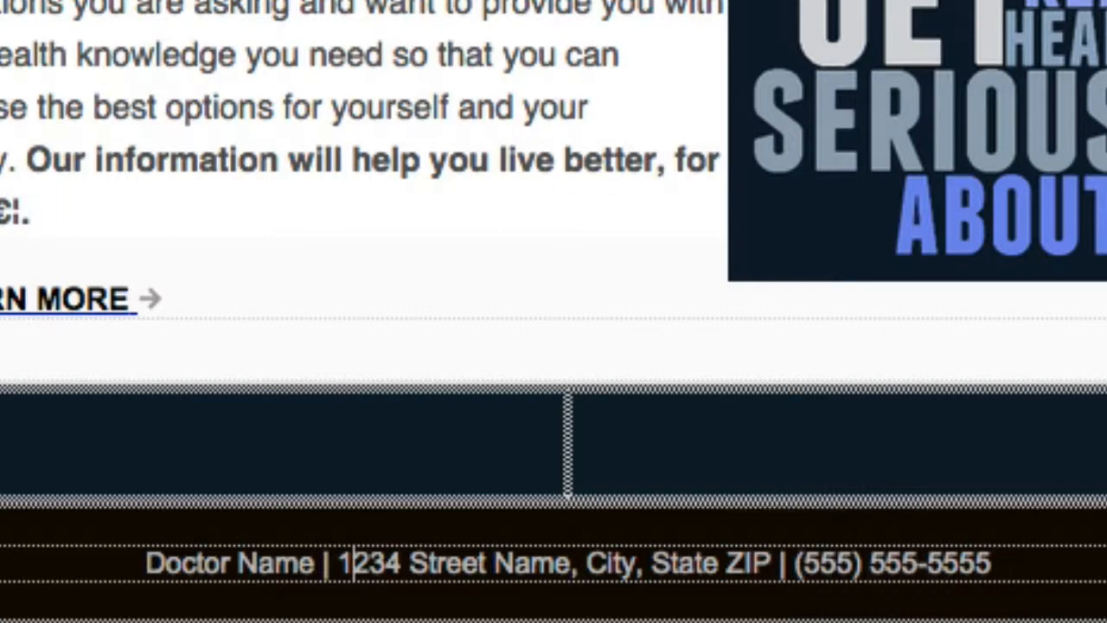
scroll(553, 311, up, 10)
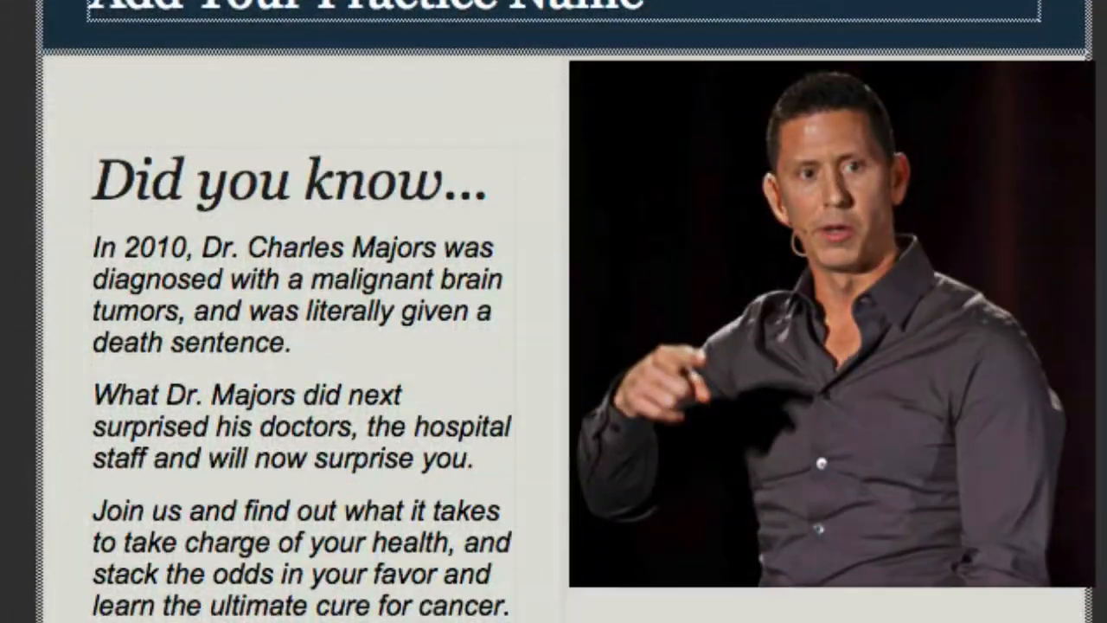
scroll(553, 312, down, 5)
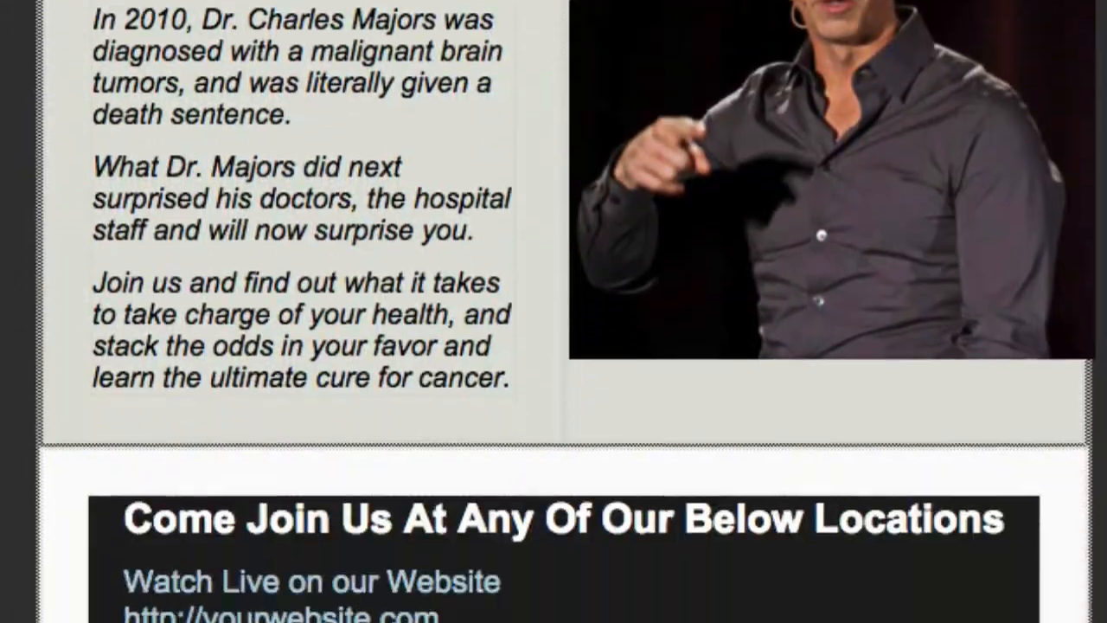
scroll(554, 312, down, 1)
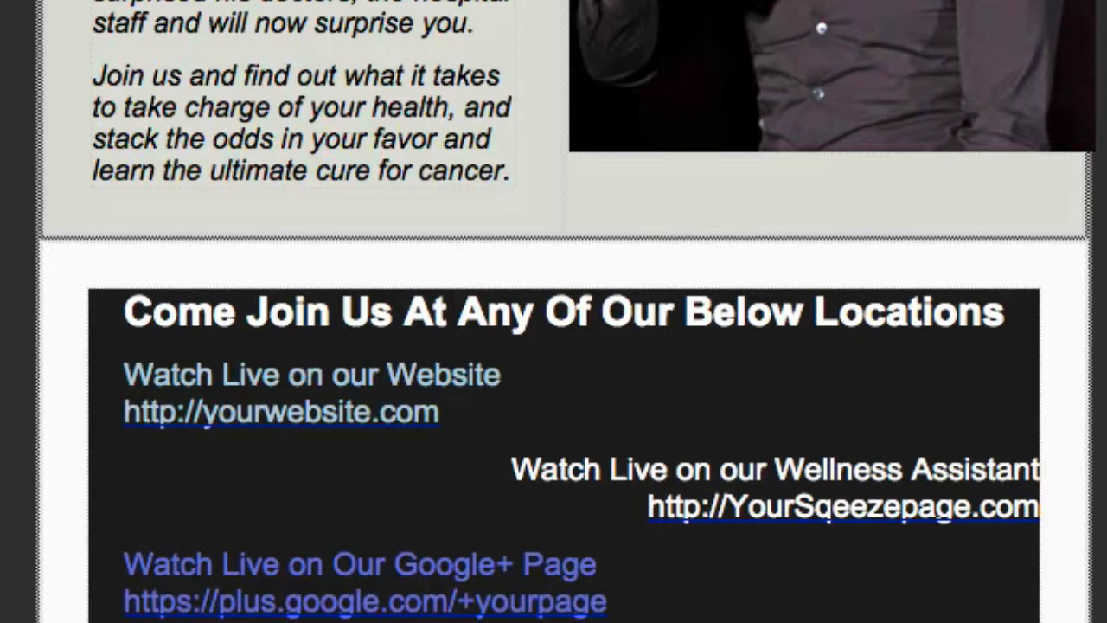
scroll(554, 311, down, 15)
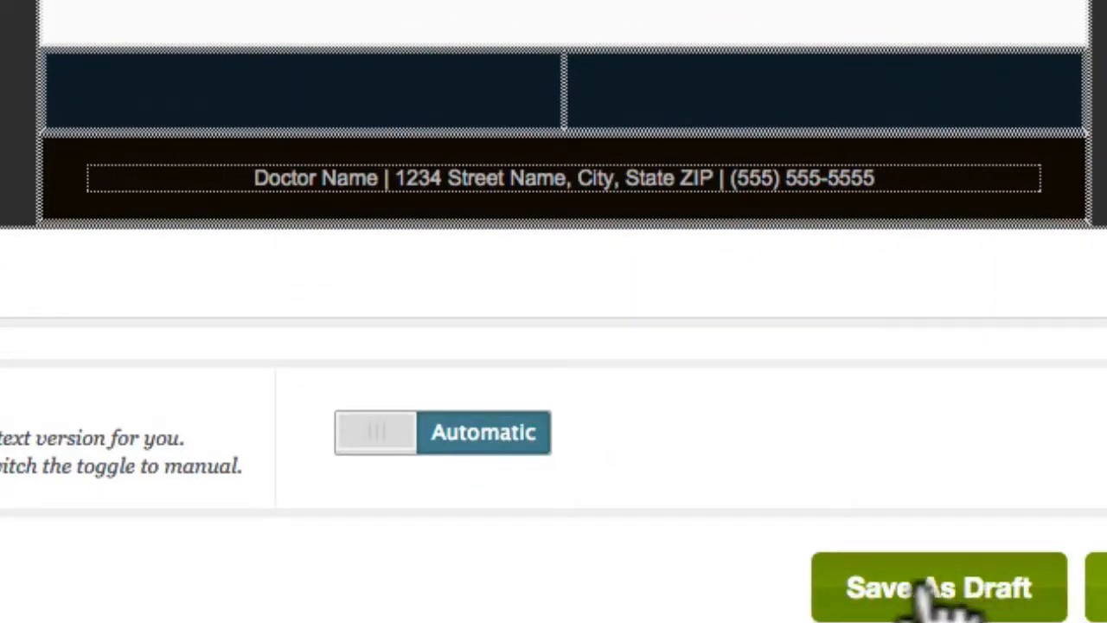
click(921, 588)
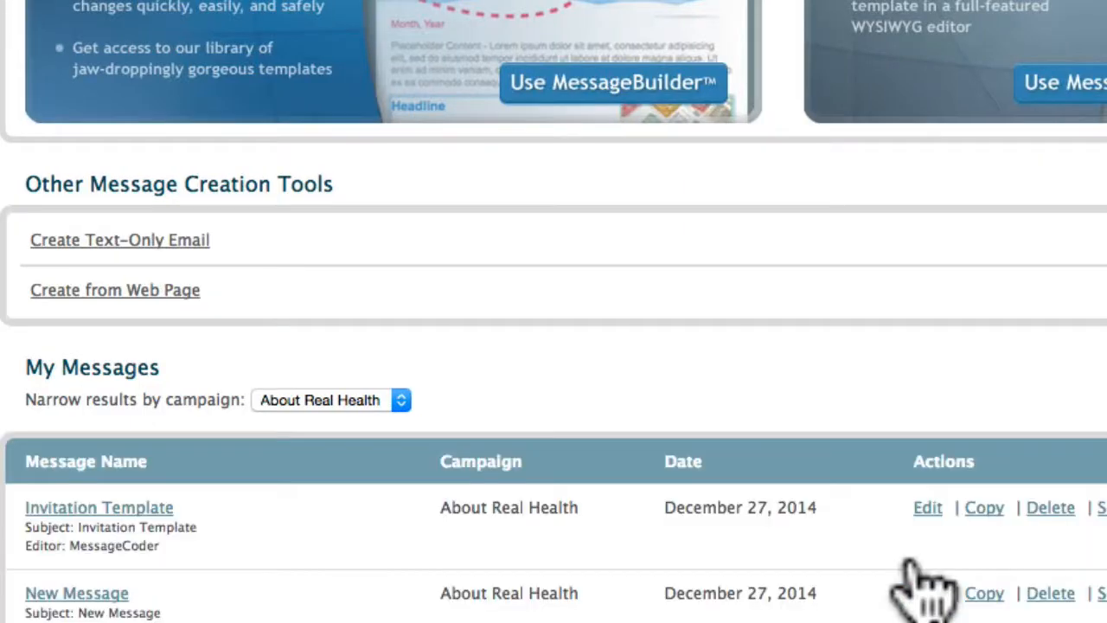
Make a copy of the Invitation Template message dated December 27, 2014 from My Messages
scroll(757, 402, down, 5)
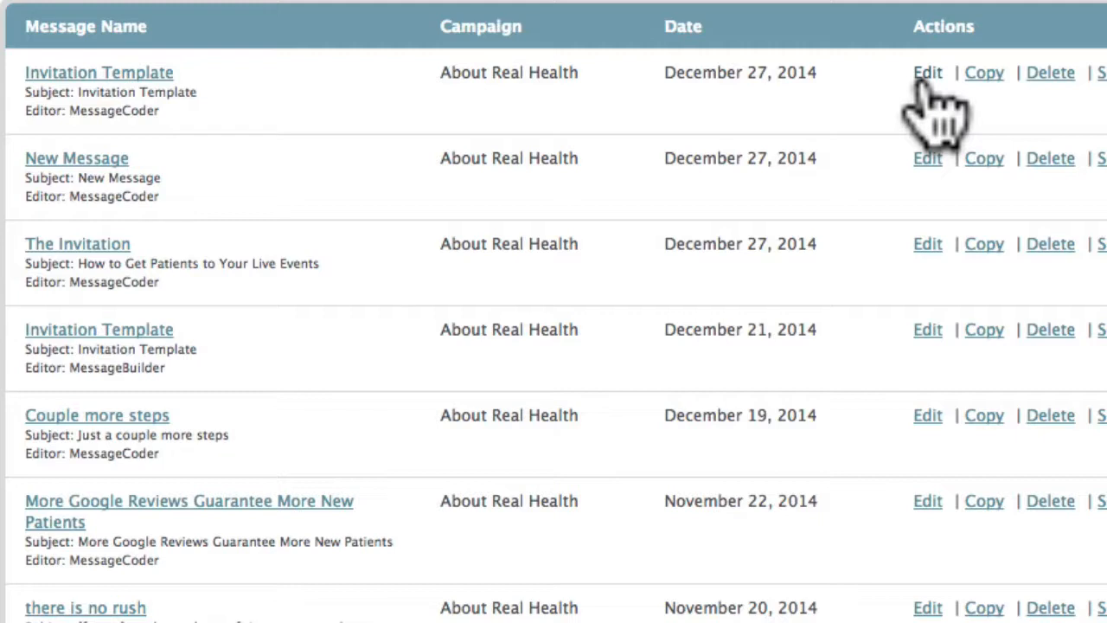
click(989, 74)
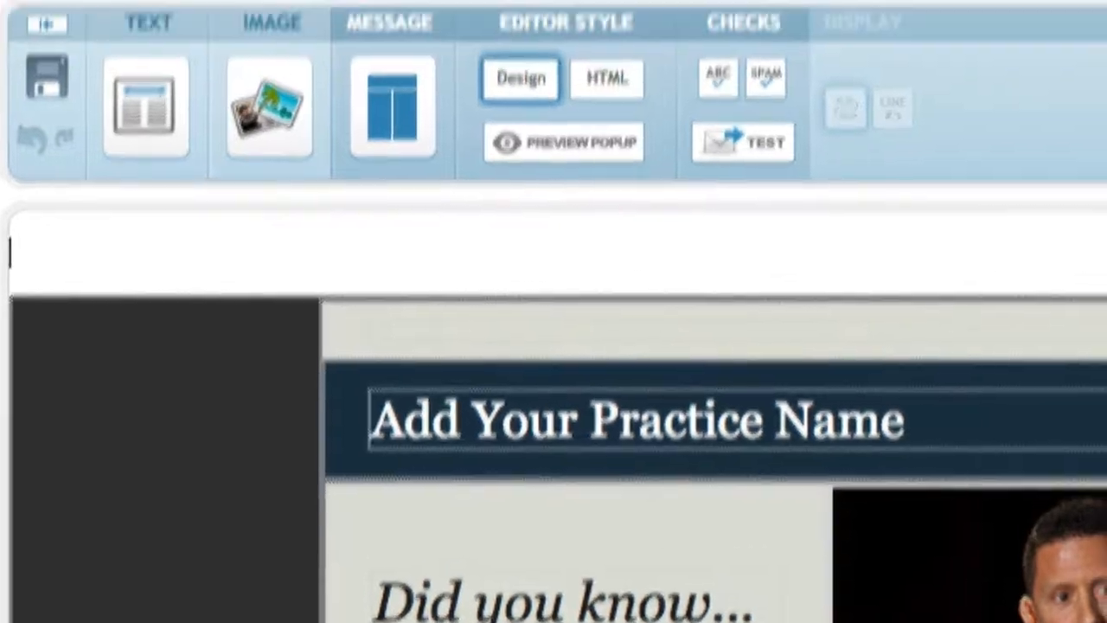
Set the copied message's email subject to "Dr.", the speaker's full name and "turn cancer into opportunity", with the spelling corrected
drag(517, 41, 176, 35)
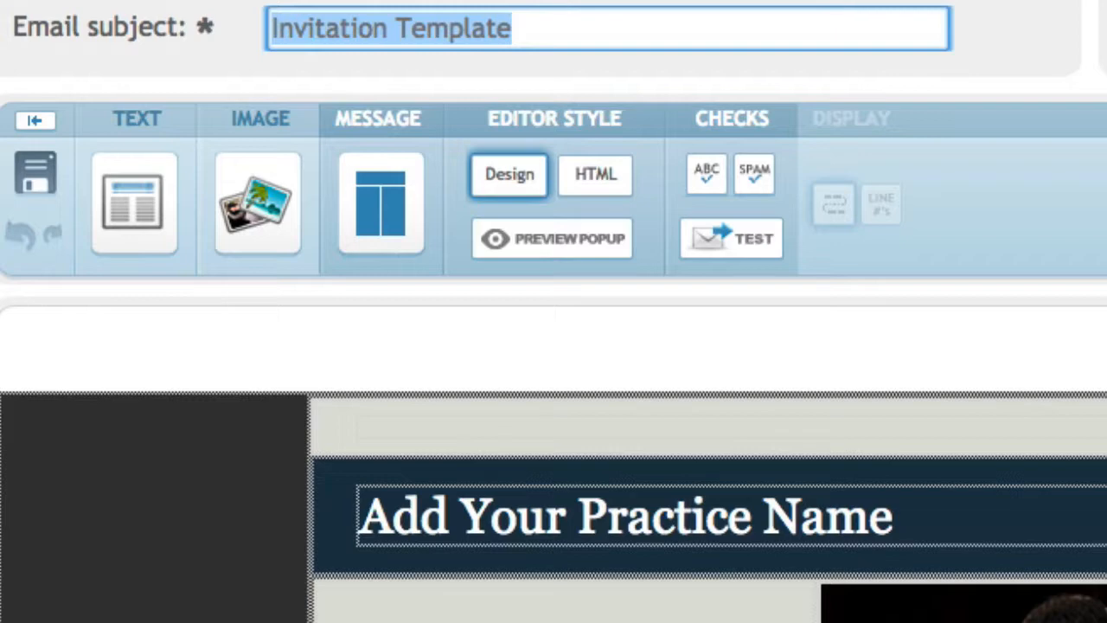
text(Dr)
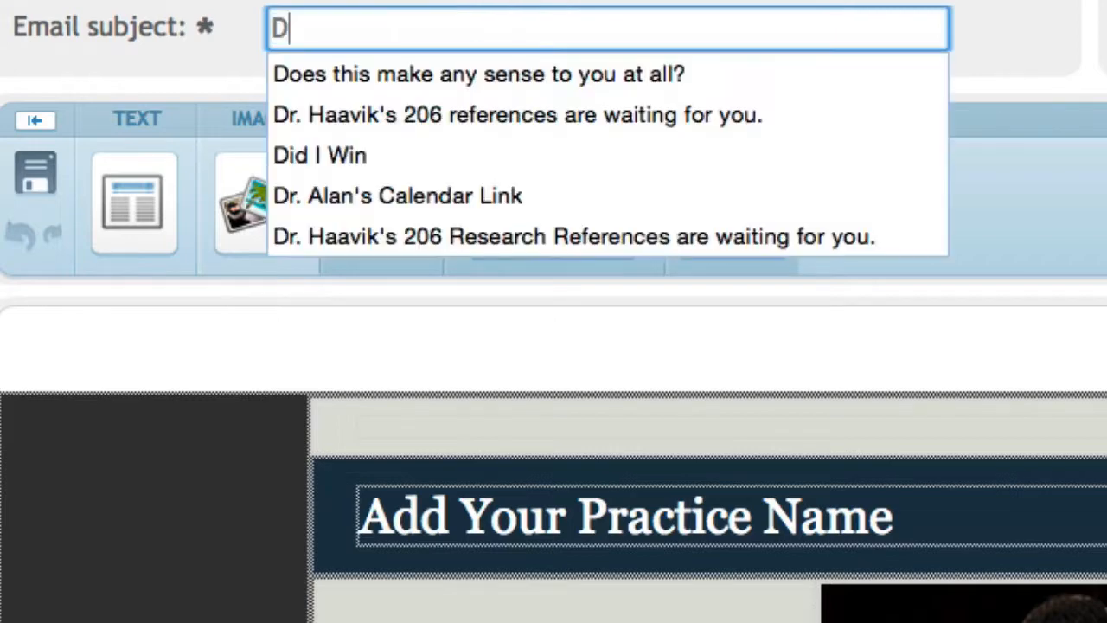
text(. C)
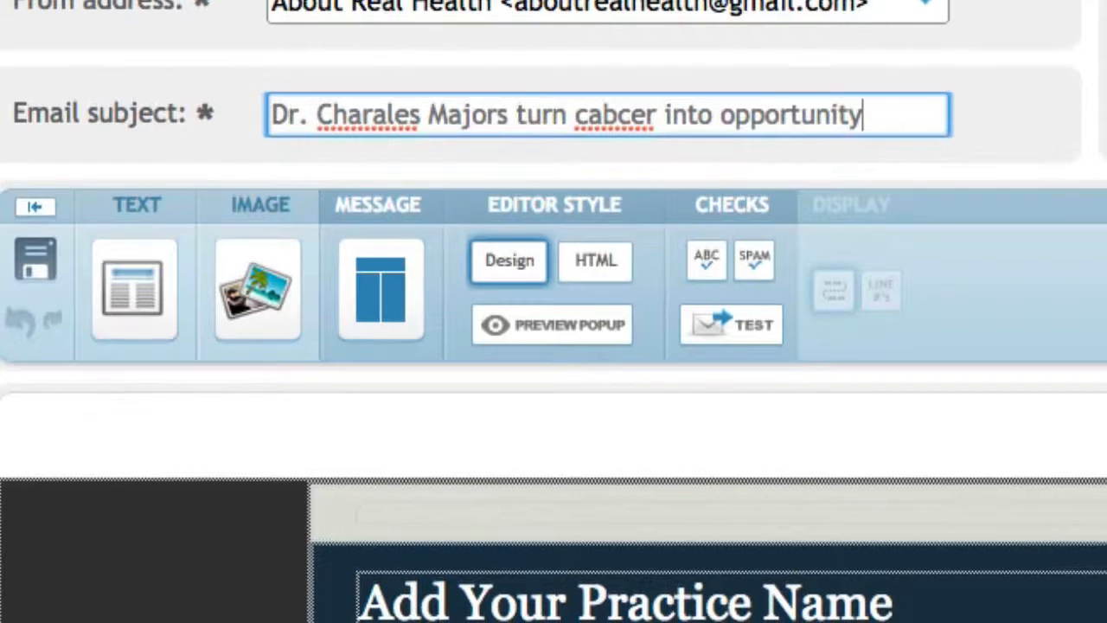
click(388, 115)
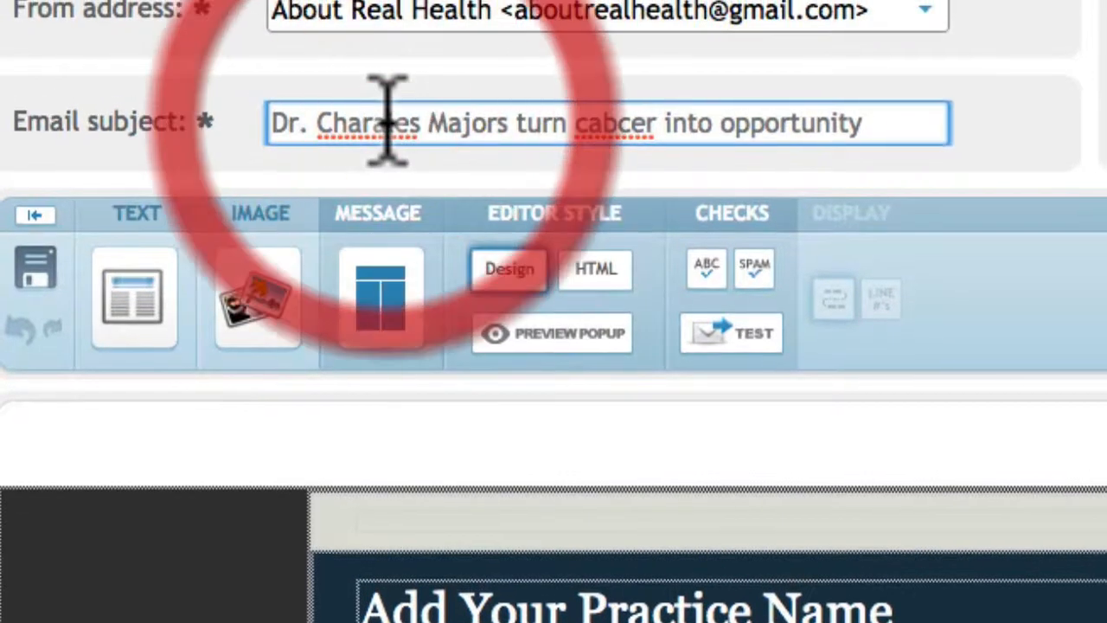
key(BackSpace)
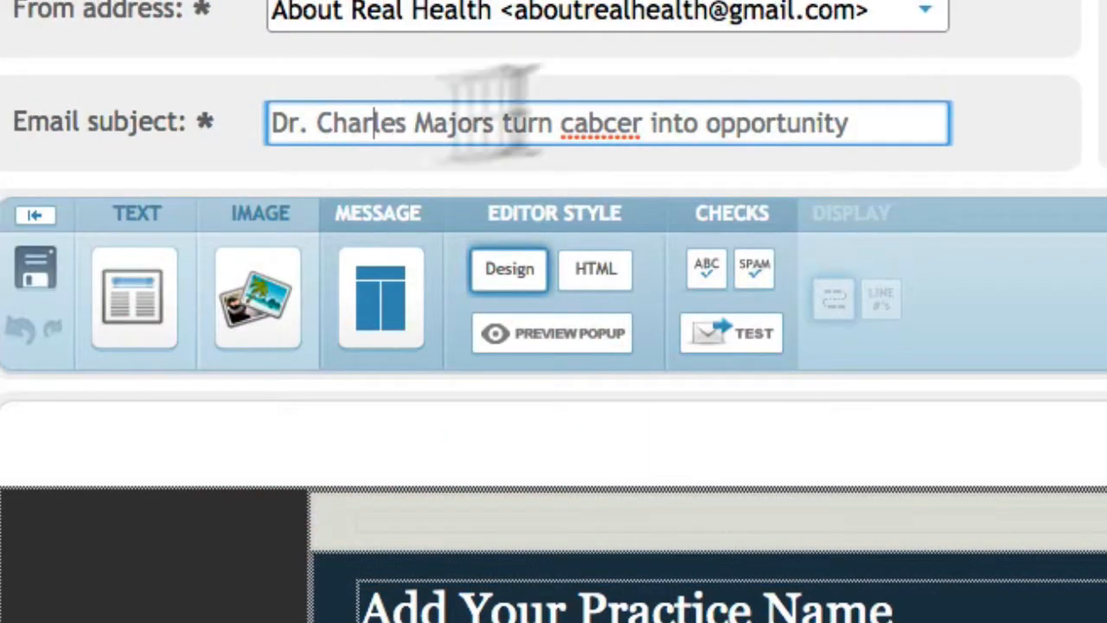
click(598, 123)
key(BackSpace)
text(n)
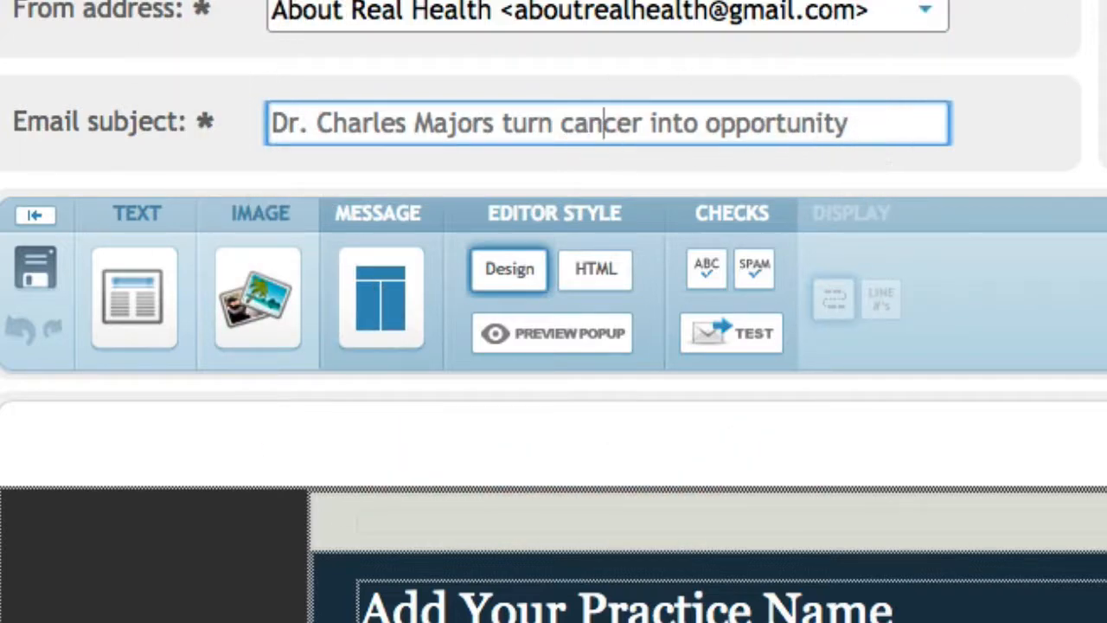
Replace "Template" in the message name with the speaker's surname, keeping "Invitation" in front
click(718, 86)
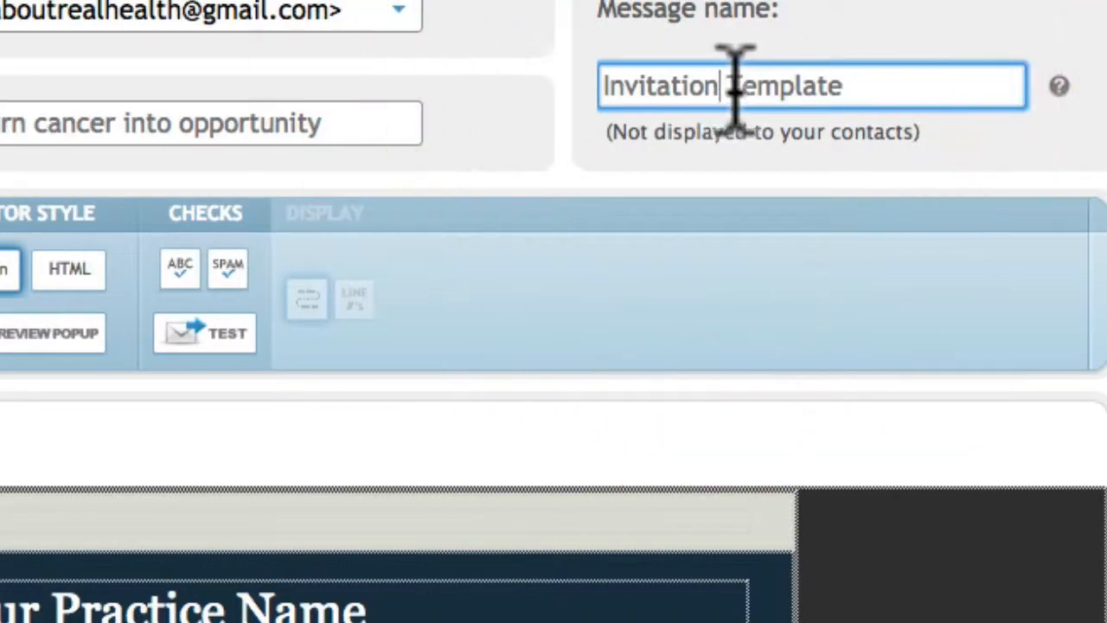
drag(733, 86, 870, 80)
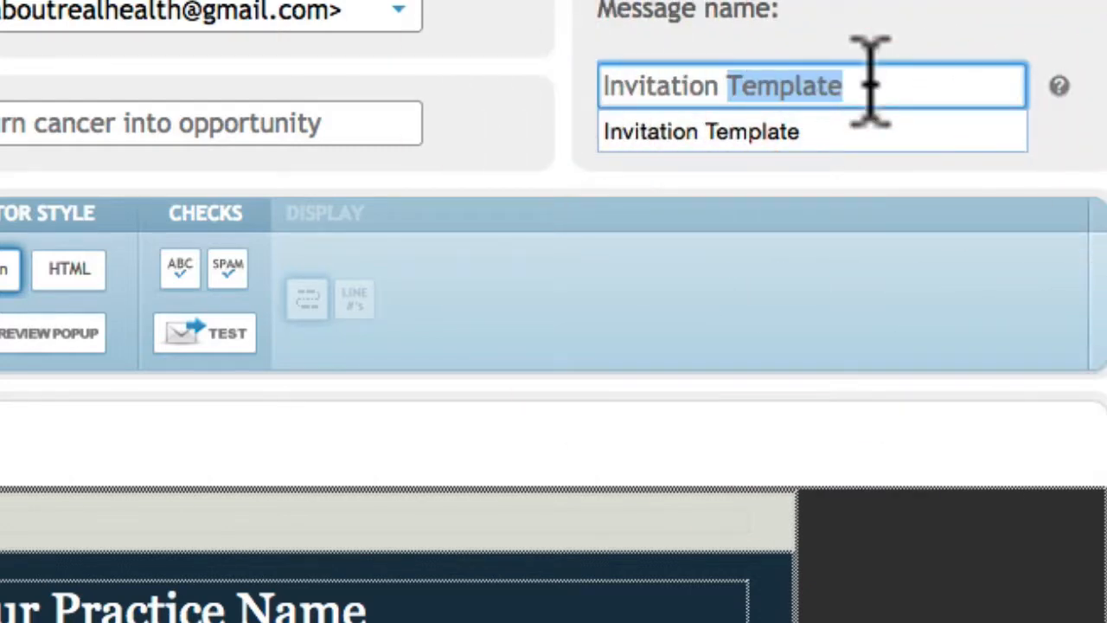
text(Majors)
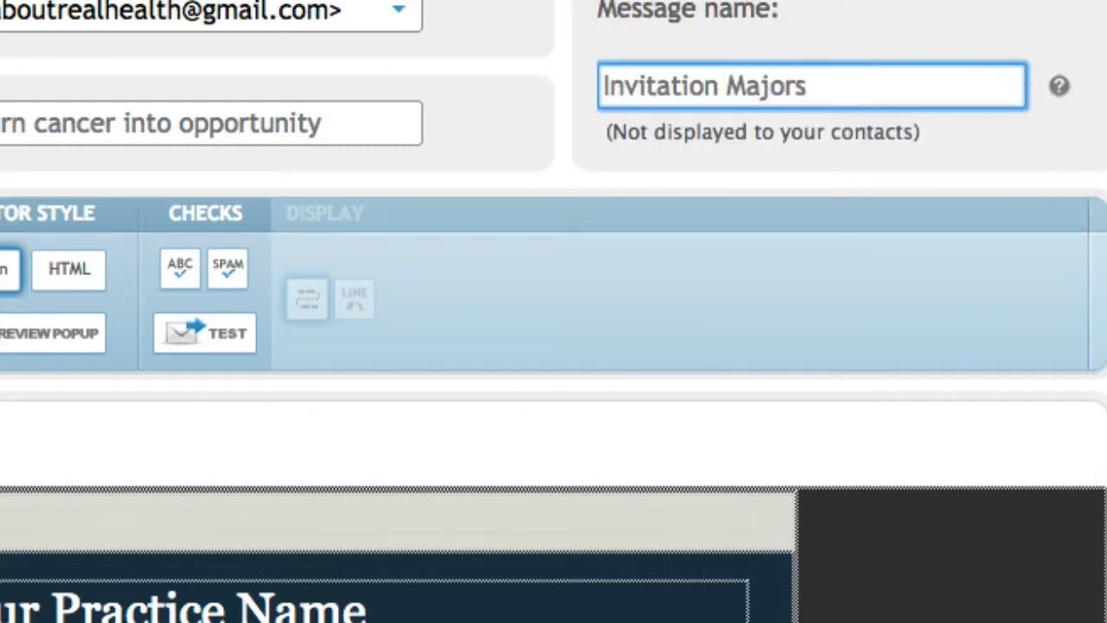
click(1105, 212)
Review the message header, the speaker's photo and the "Did you know..." text of the copied email
scroll(894, 597, down, 5)
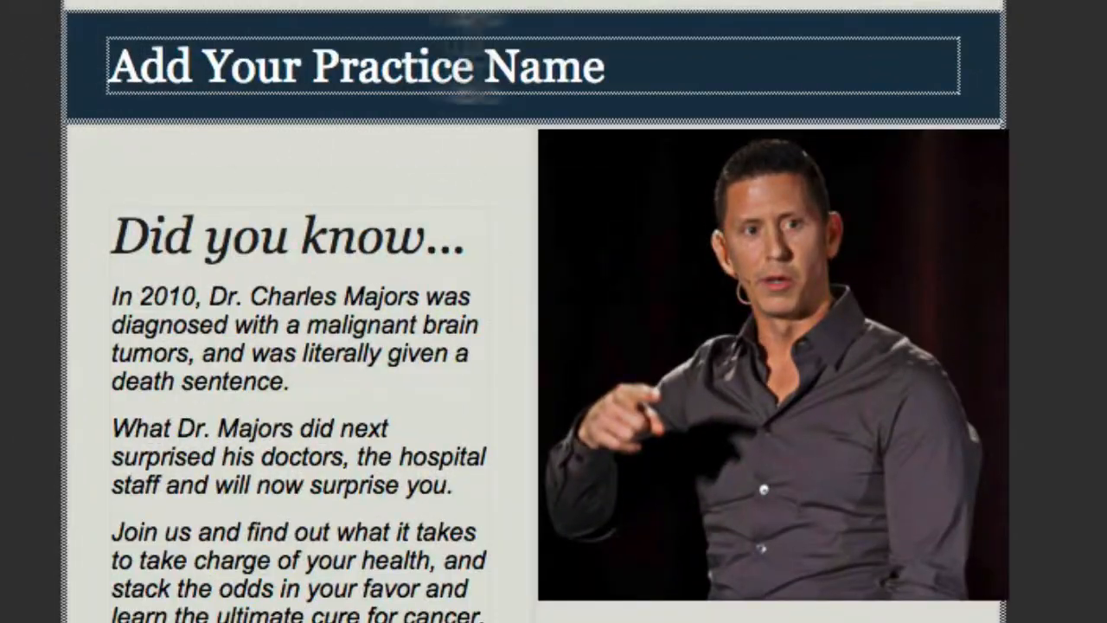
scroll(554, 311, up, 5)
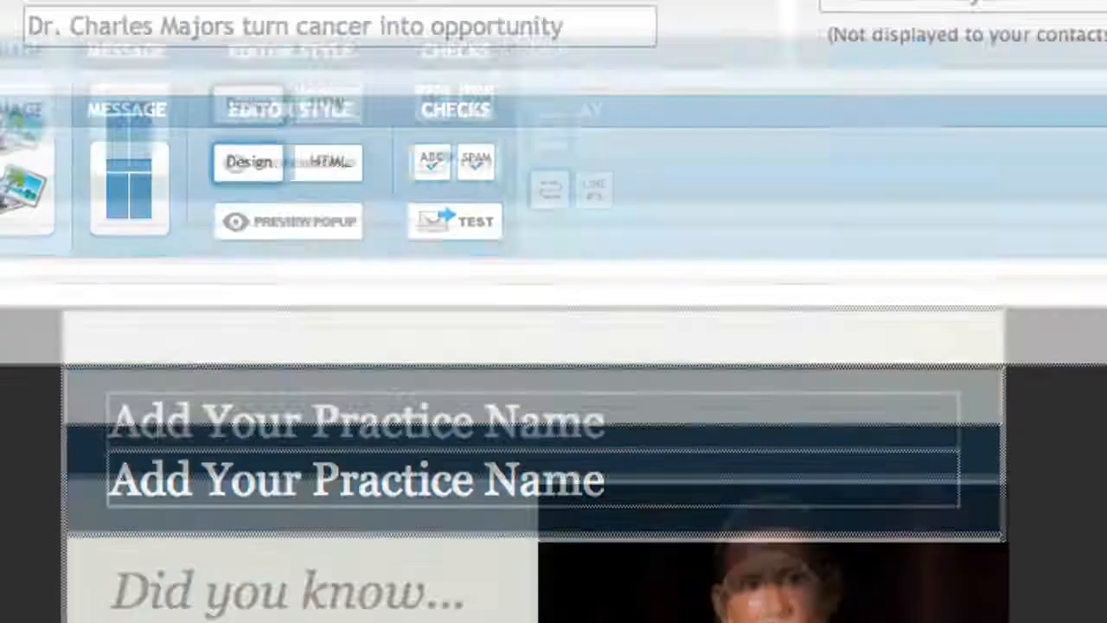
scroll(554, 311, down, 8)
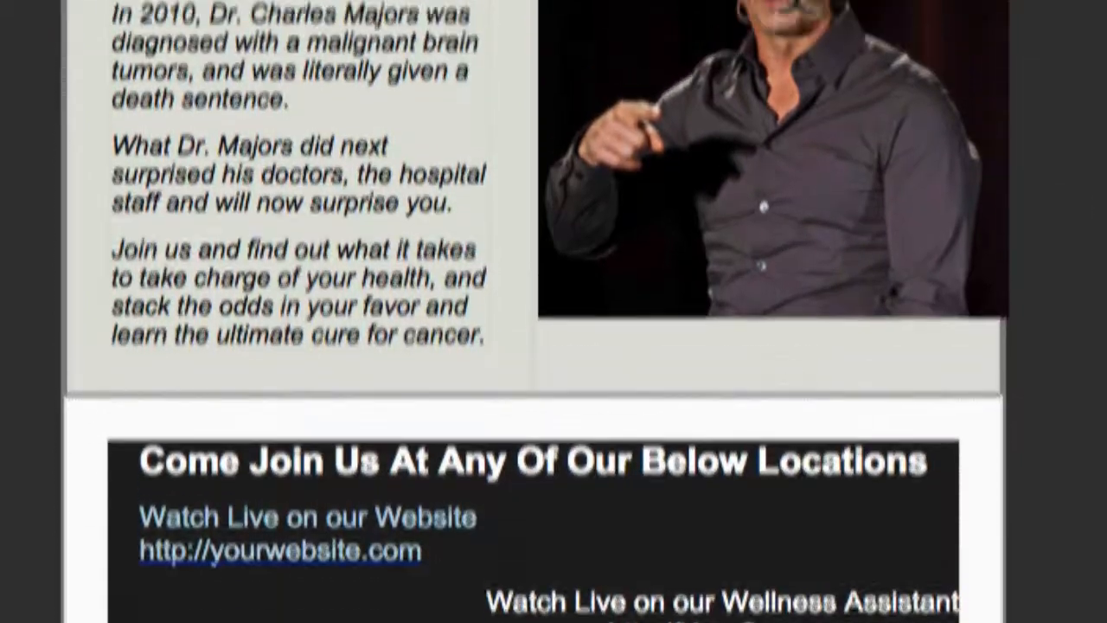
scroll(798, 147, up, 3)
click(798, 148)
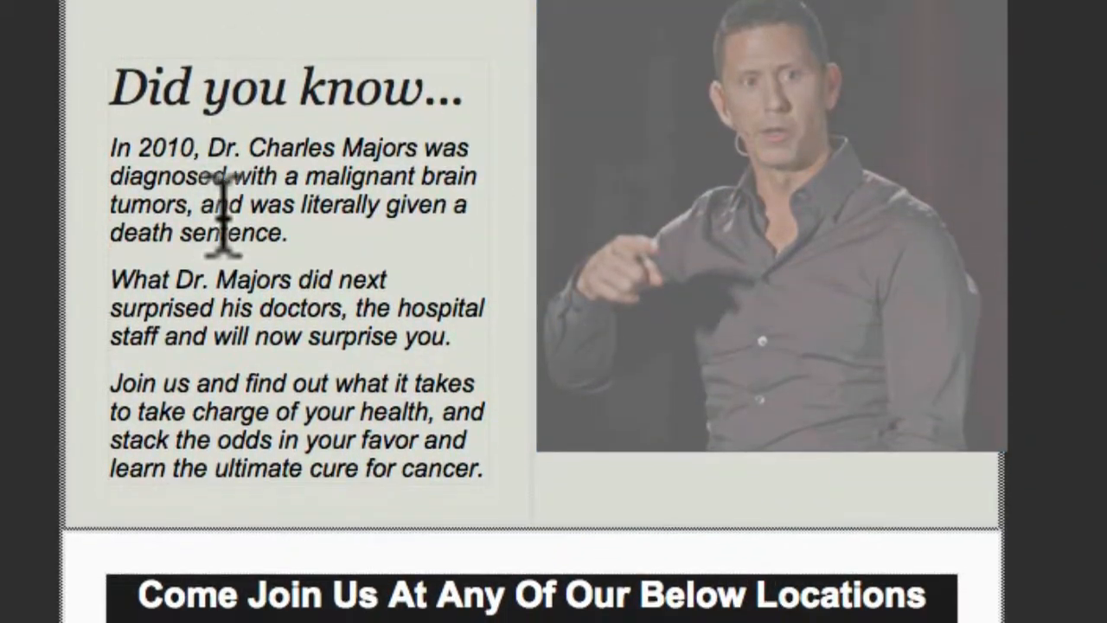
drag(223, 215, 214, 210)
drag(110, 112, 494, 470)
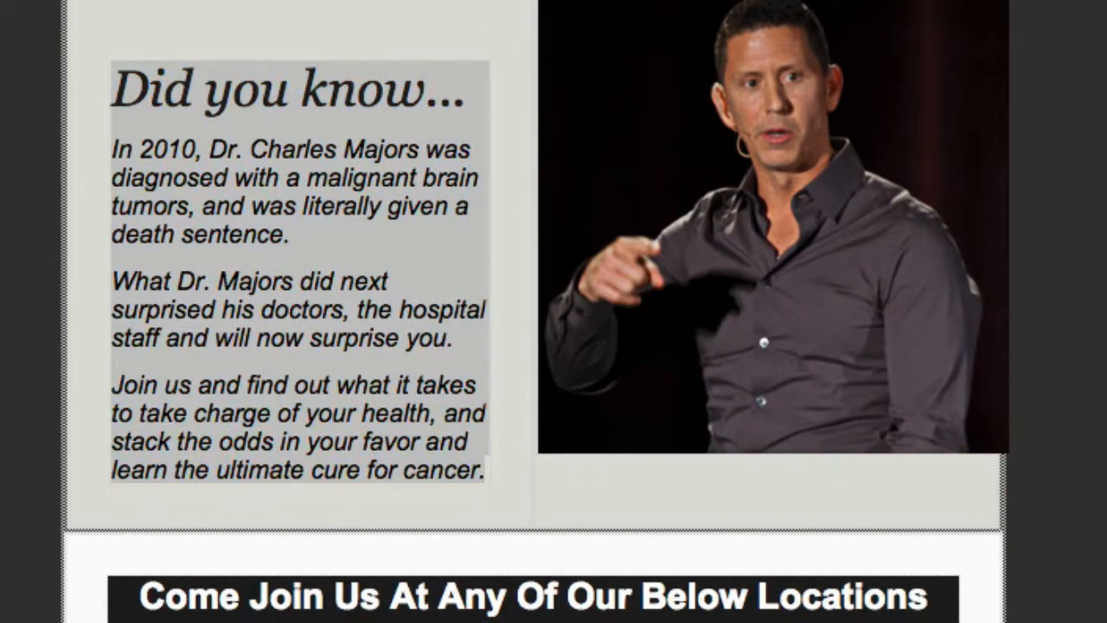
Review the footer contact line, the live-viewing links under "Come Join Us", and the LEARN MORE text below the About Real Health paragraph
scroll(408, 186, down, 7)
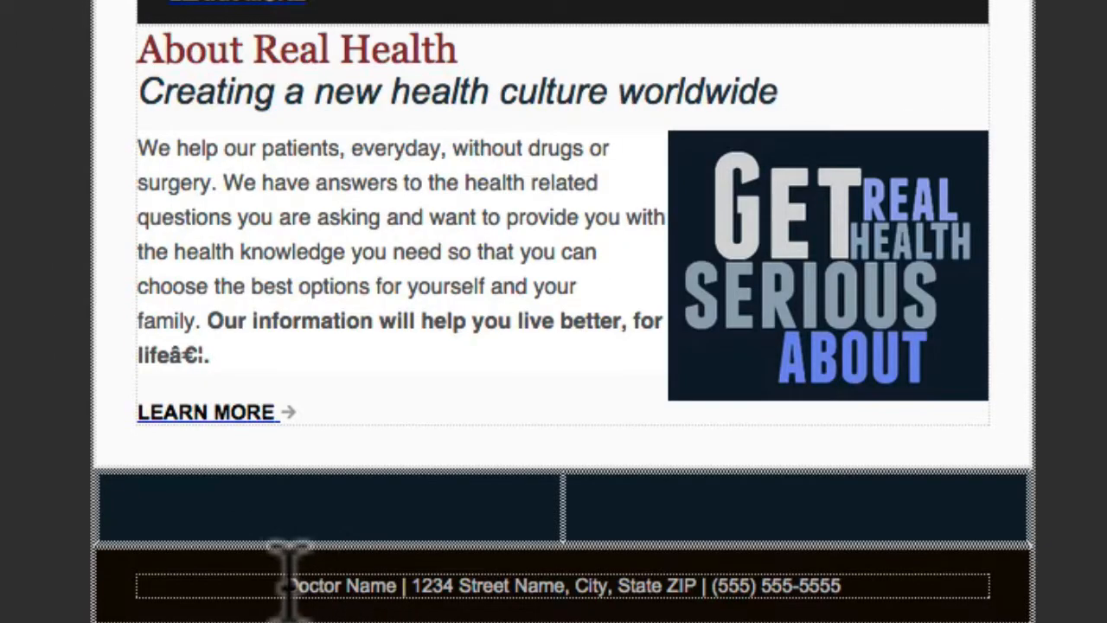
drag(286, 586, 949, 591)
scroll(562, 311, up, 5)
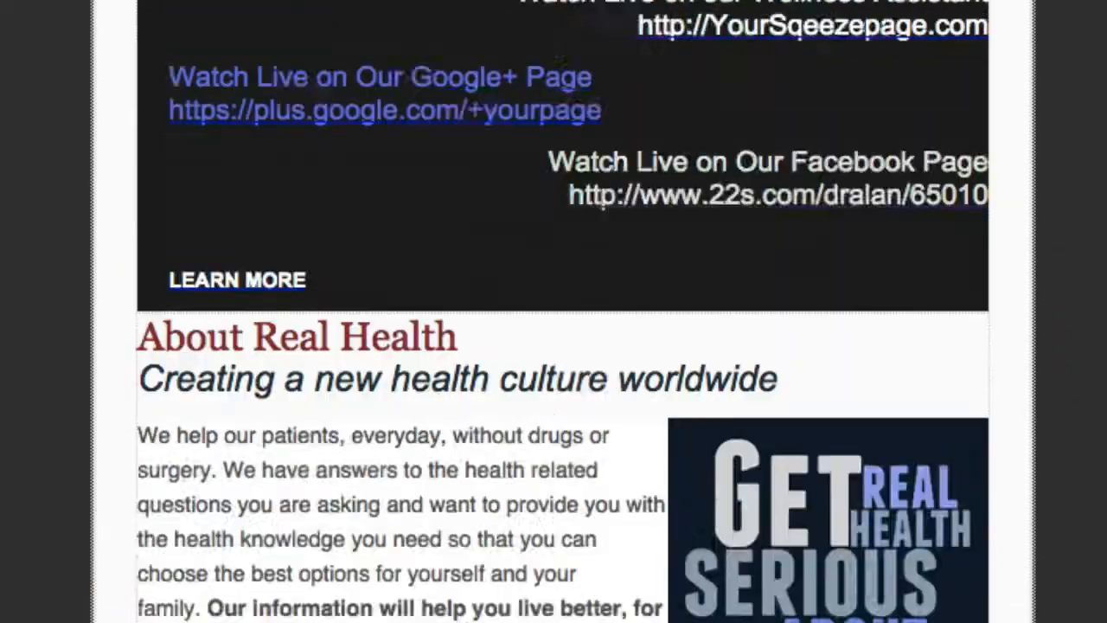
scroll(562, 311, down, 5)
scroll(562, 311, up, 4)
scroll(562, 312, up, 2)
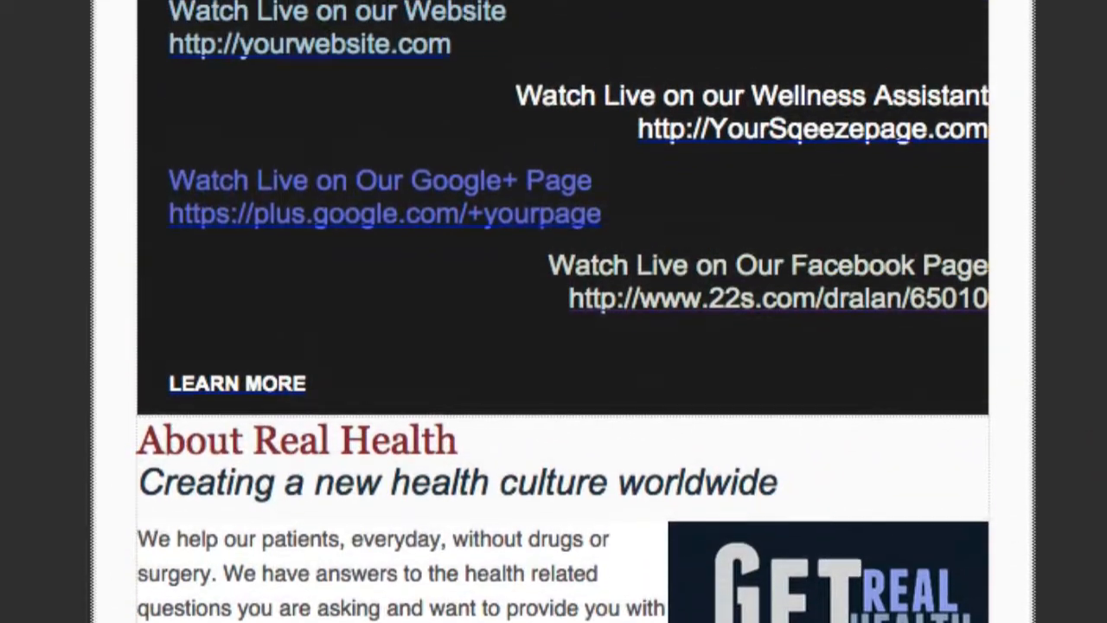
scroll(562, 311, up, 10)
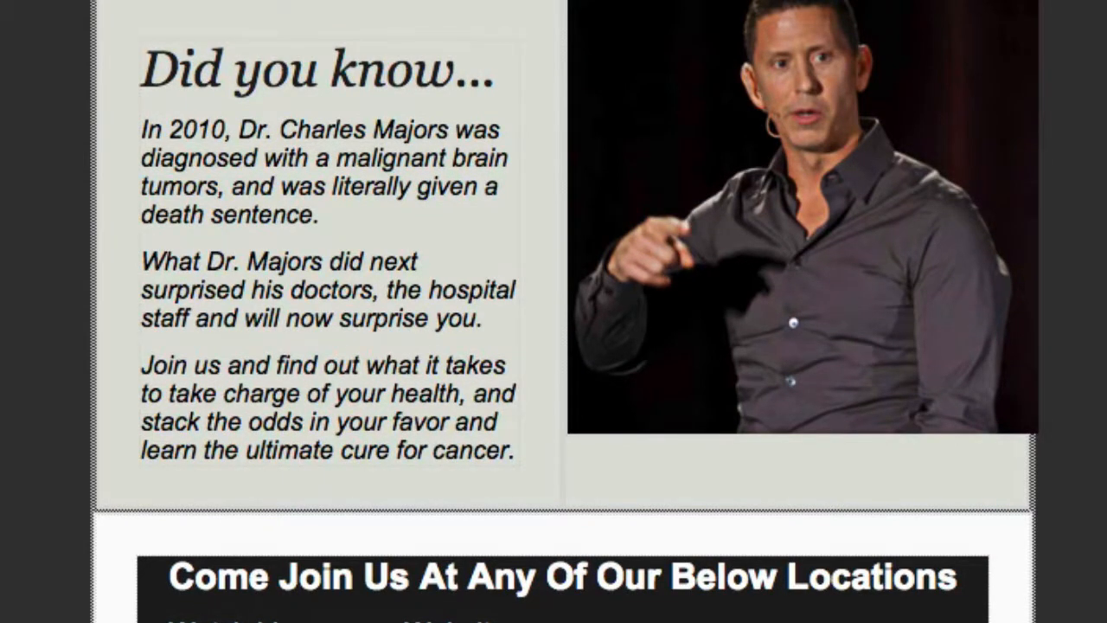
scroll(562, 311, down, 6)
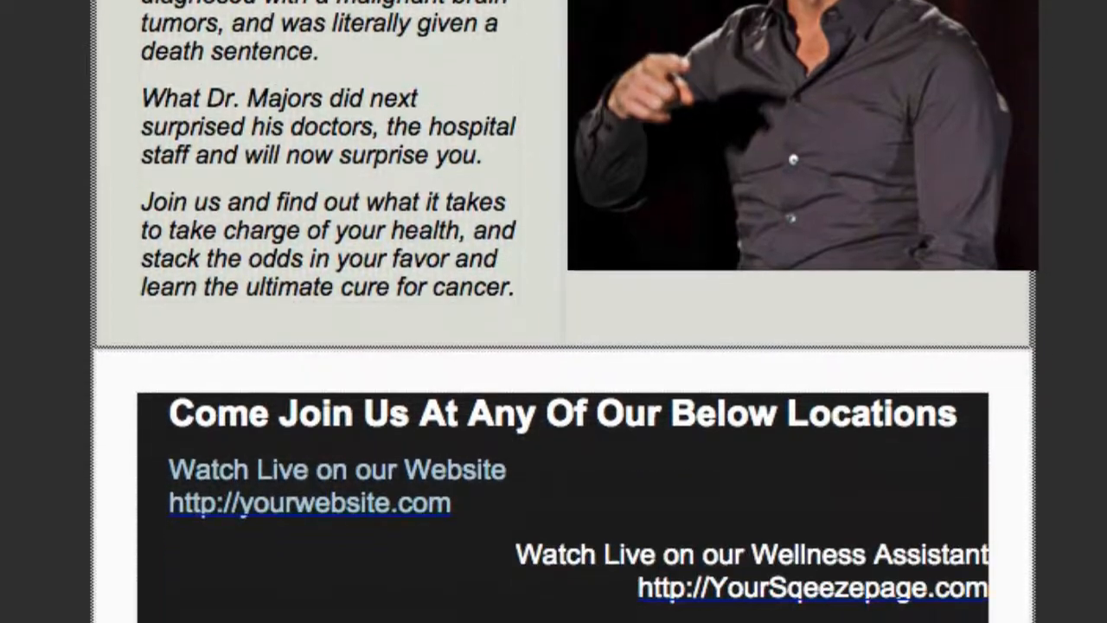
scroll(562, 311, down, 4)
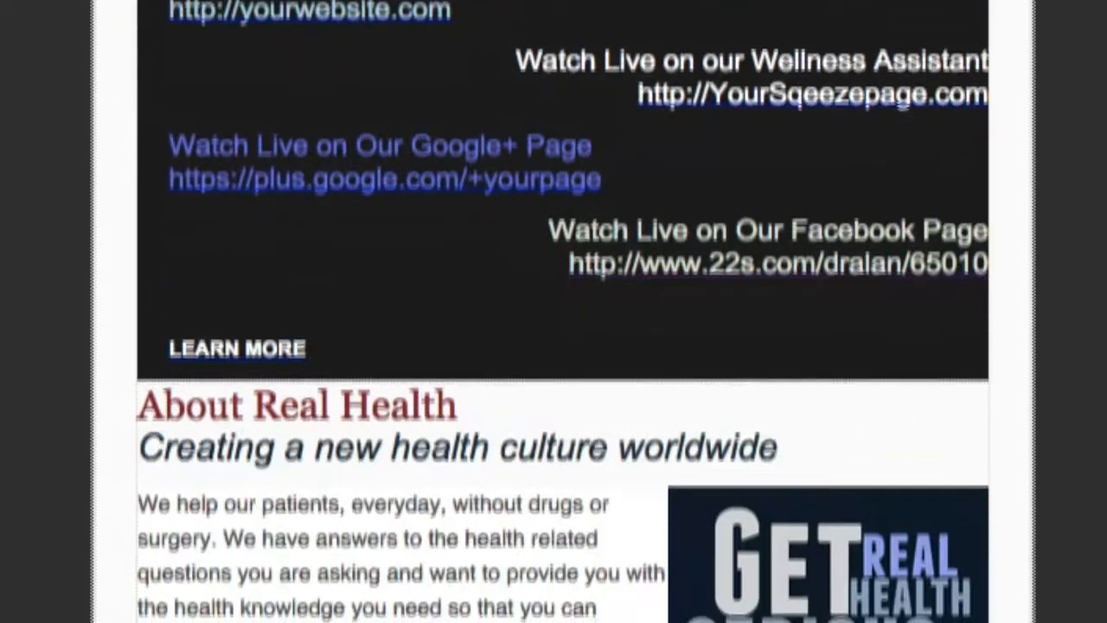
scroll(562, 312, up, 3)
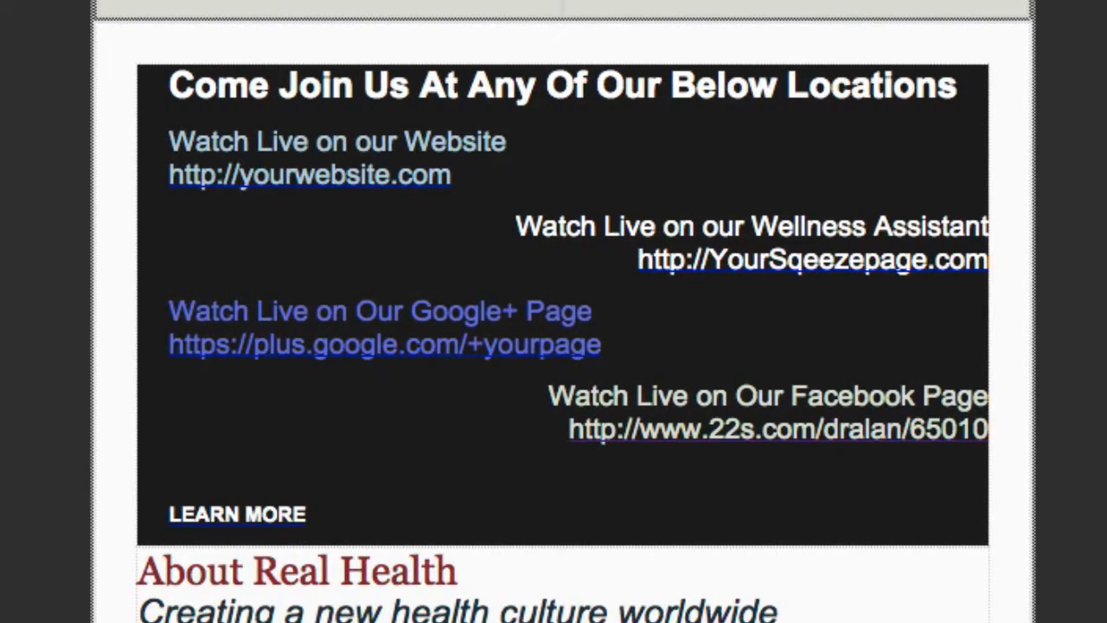
scroll(467, 372, down, 5)
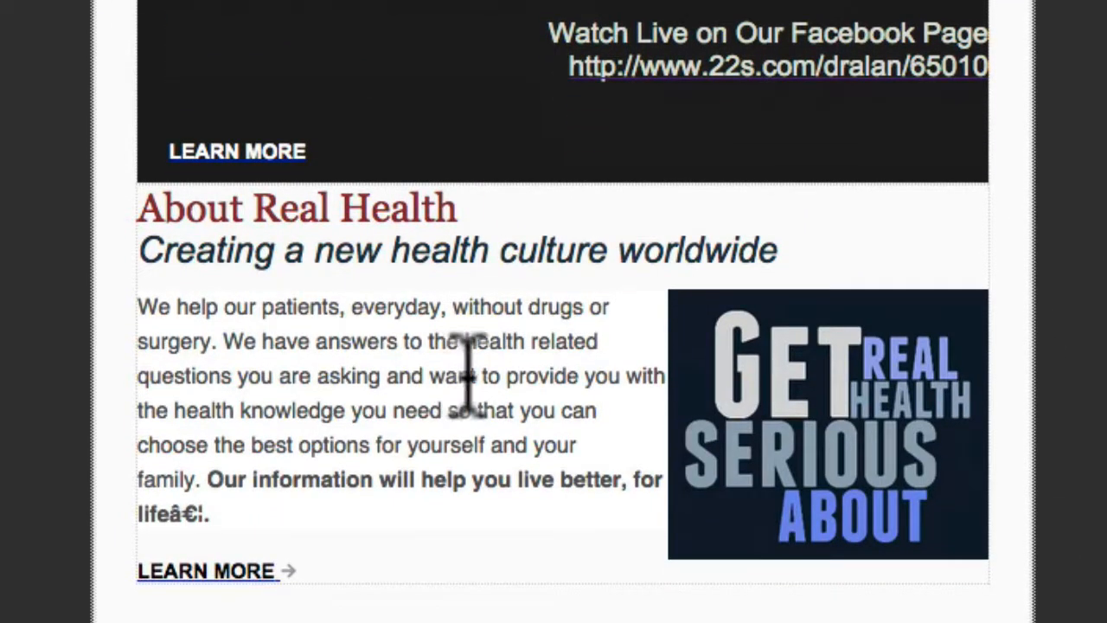
drag(141, 569, 314, 570)
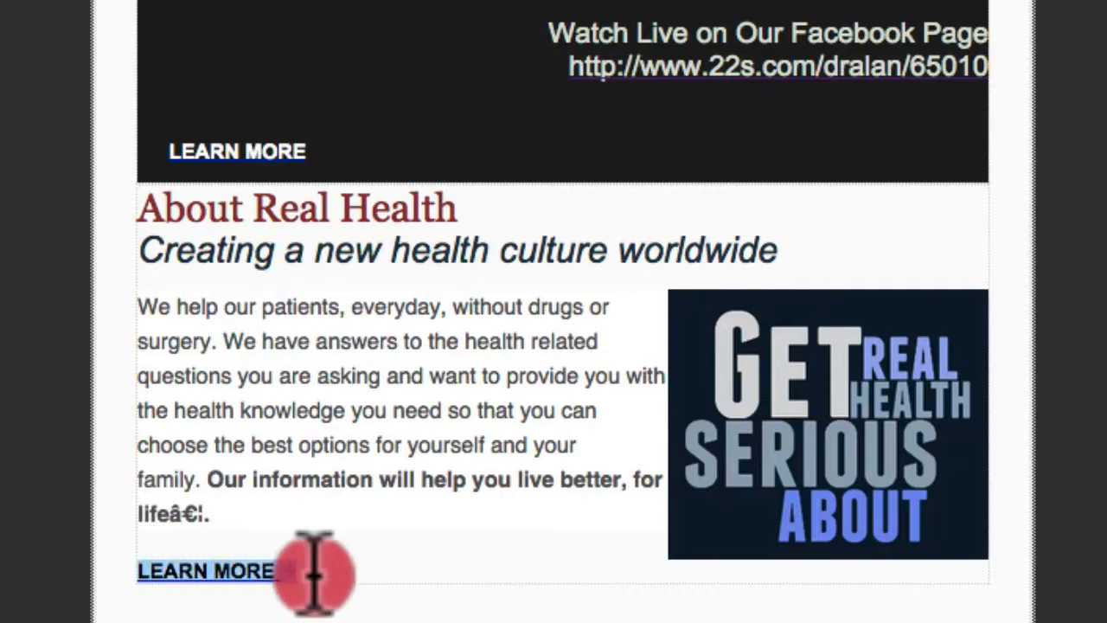
scroll(314, 571, up, 10)
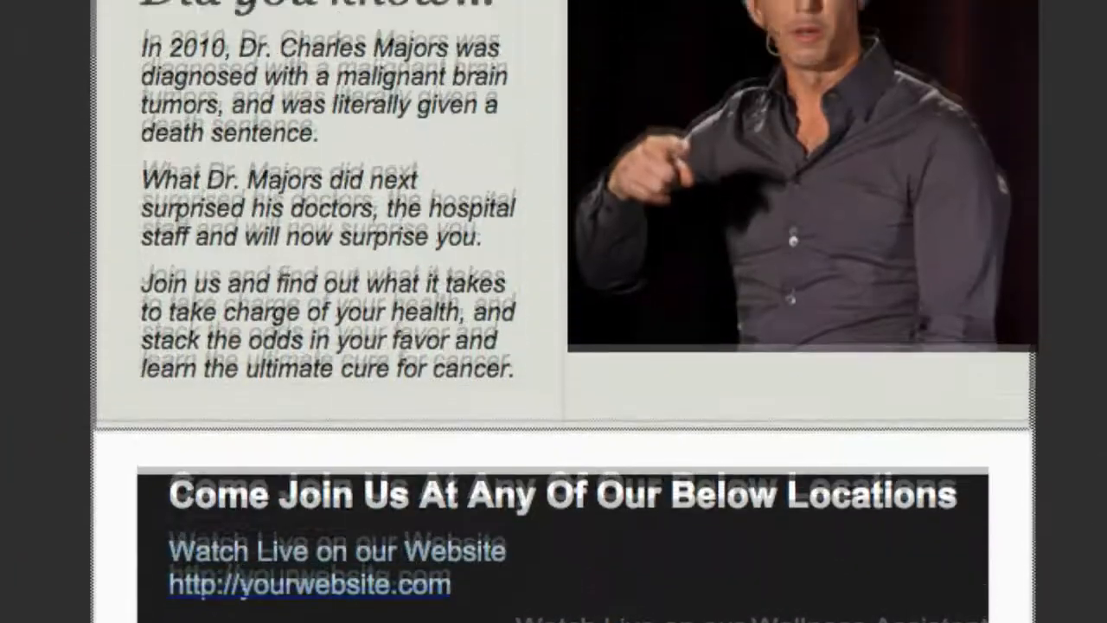
scroll(554, 311, up, 5)
scroll(554, 346, down, 3)
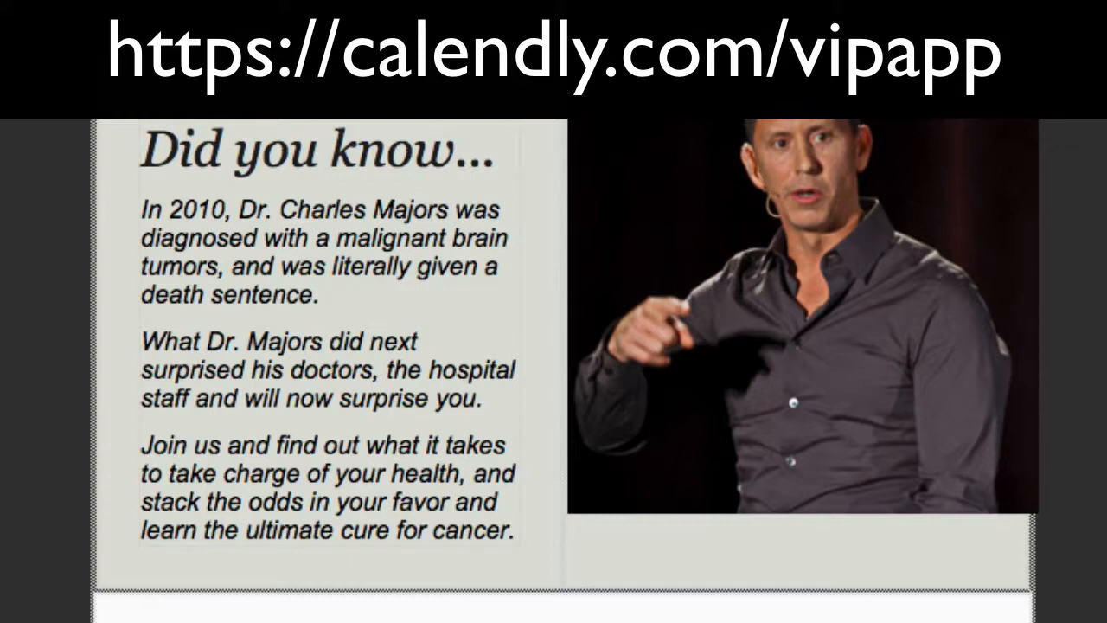
scroll(565, 370, down, 3)
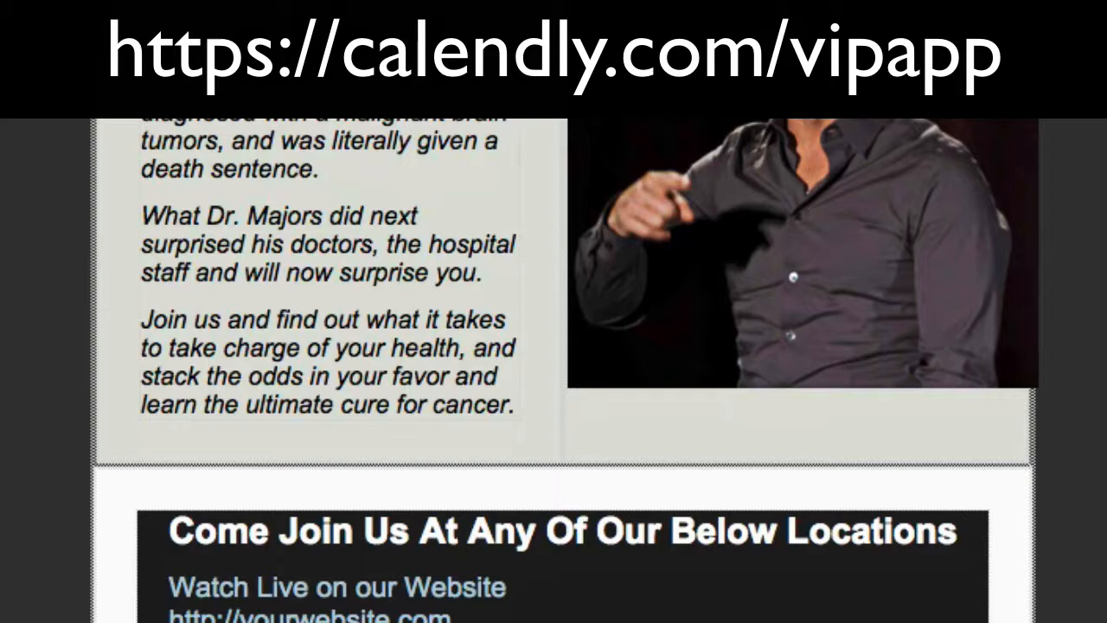